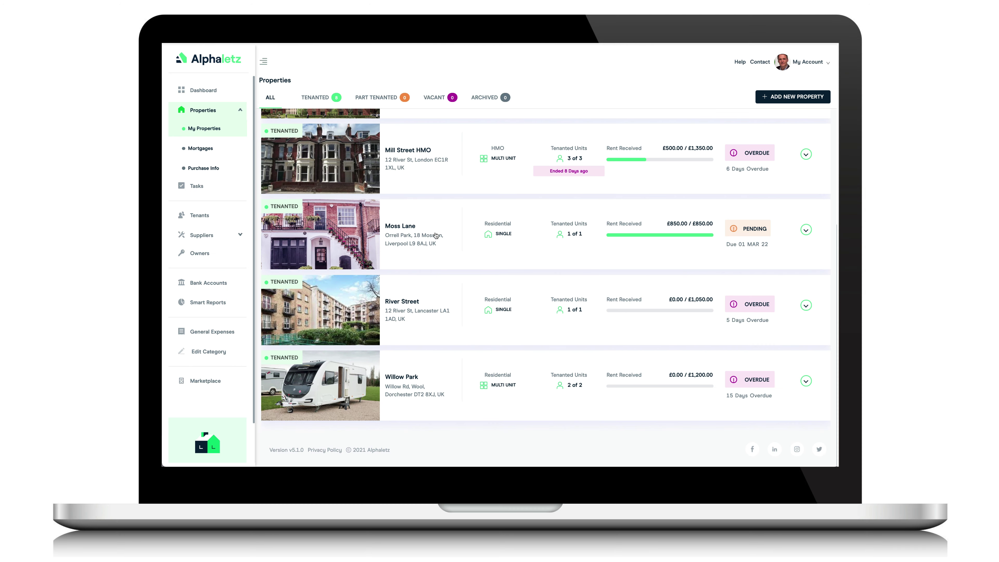
# Expand the Moss Lane and Aylesbury Wood Lane rows to show their bedrooms, rents and overdue amounts
pyautogui.click(804, 230)
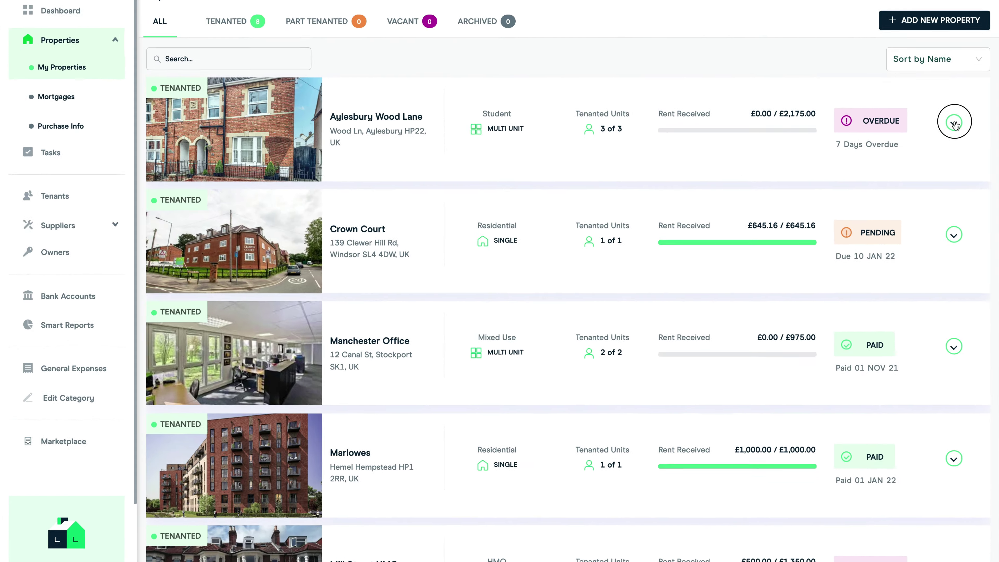
pyautogui.click(804, 162)
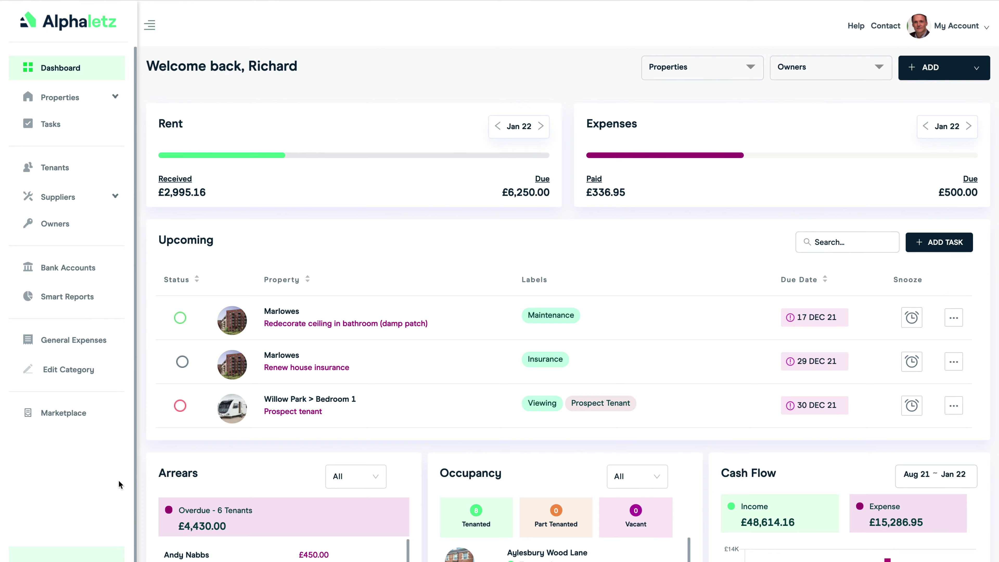
# Open the overdue tenant's lease history and the rent schedule behind the £850.00 arrears
pyautogui.scroll(-3, 141, 485)
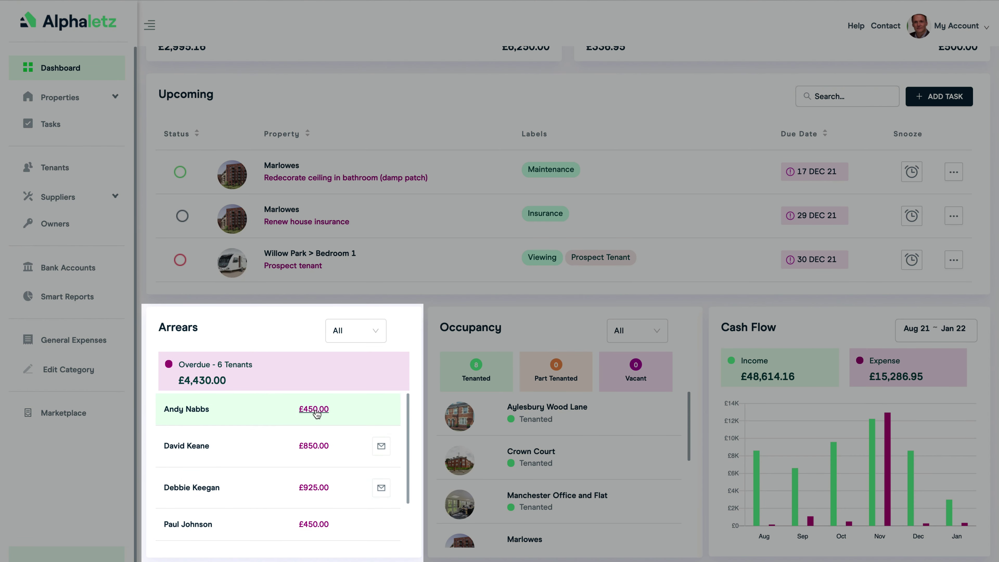
pyautogui.click(313, 445)
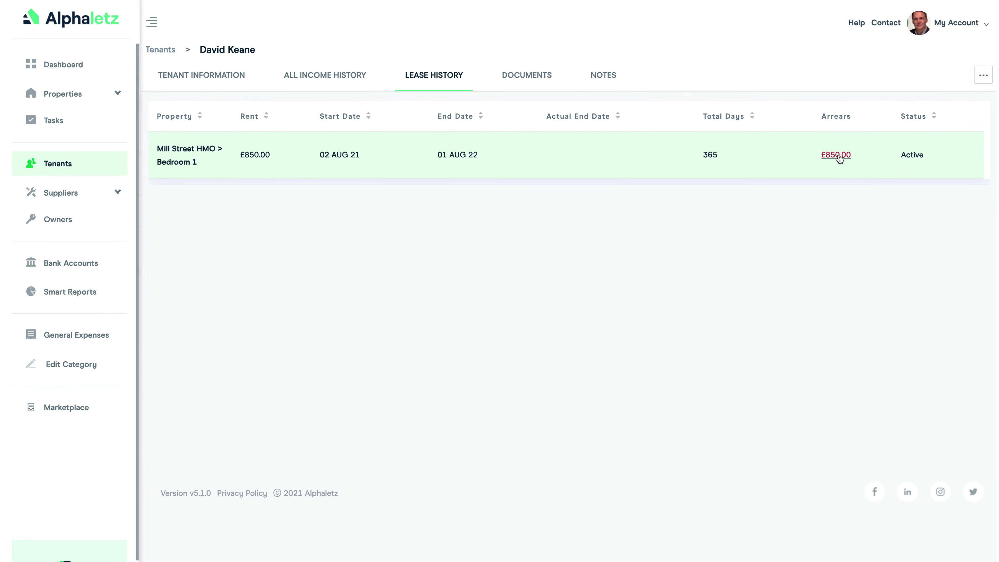
pyautogui.click(839, 157)
pyautogui.scroll(-1, 725, 276)
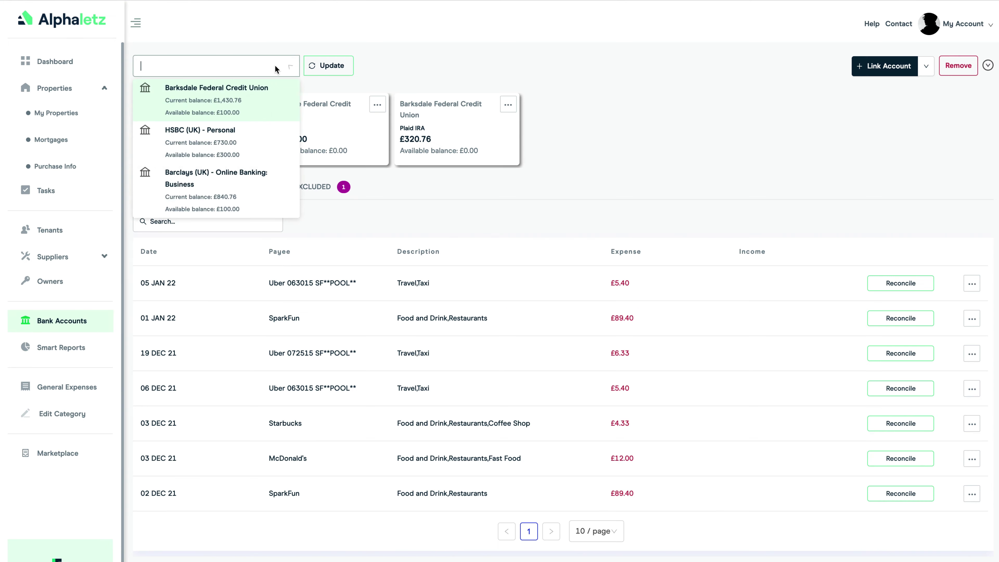
# Record income from a Barclays business account transaction and assign it to a property
pyautogui.click(249, 185)
pyautogui.click(530, 323)
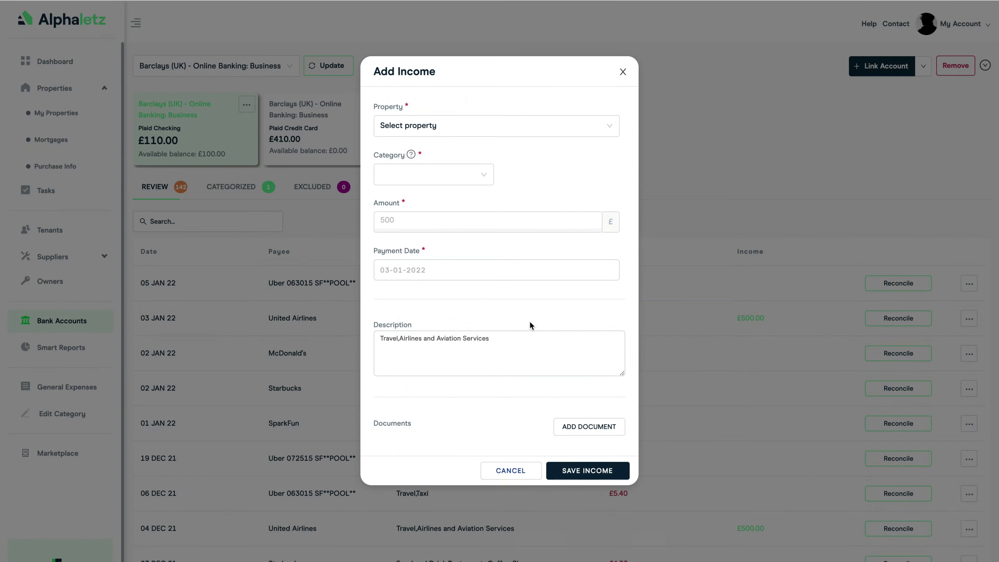
pyautogui.click(457, 126)
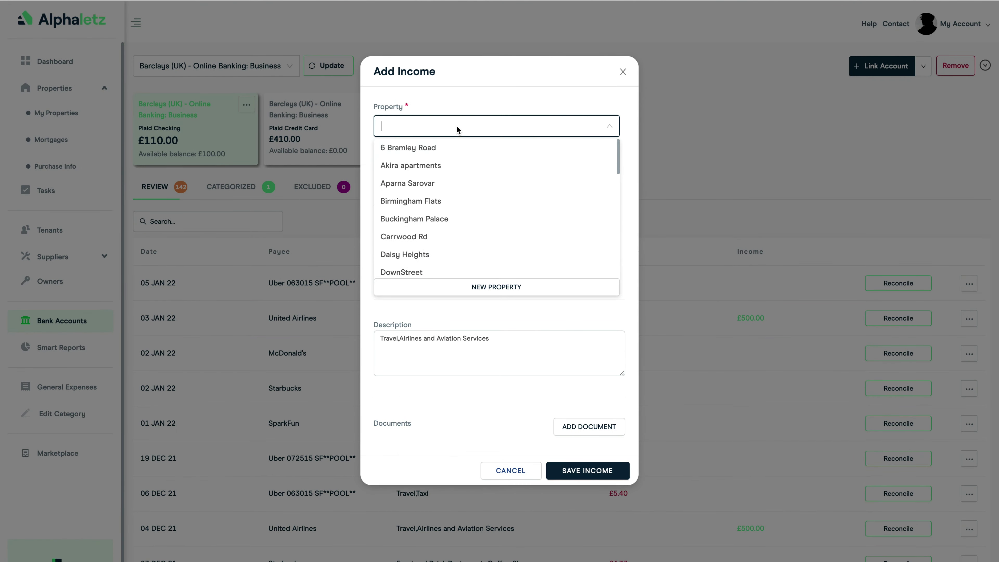
pyautogui.click(438, 185)
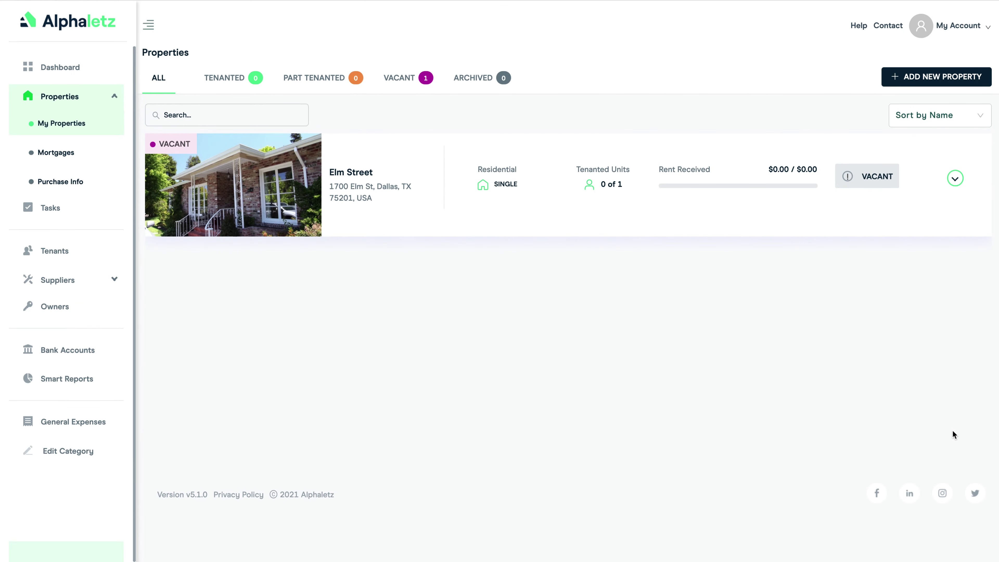
# Start a new Elm Street lease for the first listed tenant, beginning 10-01-2022
pyautogui.click(349, 173)
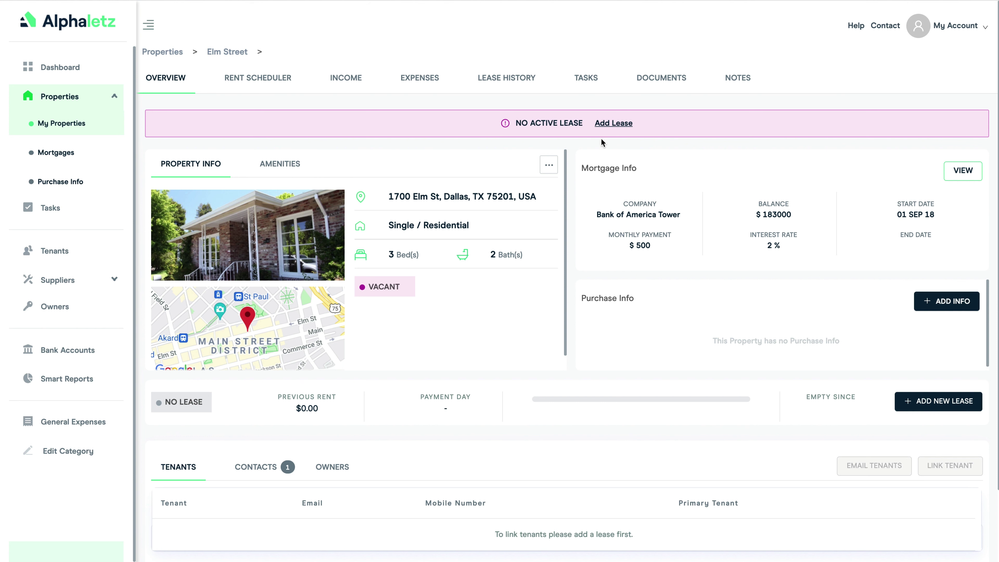
pyautogui.click(608, 125)
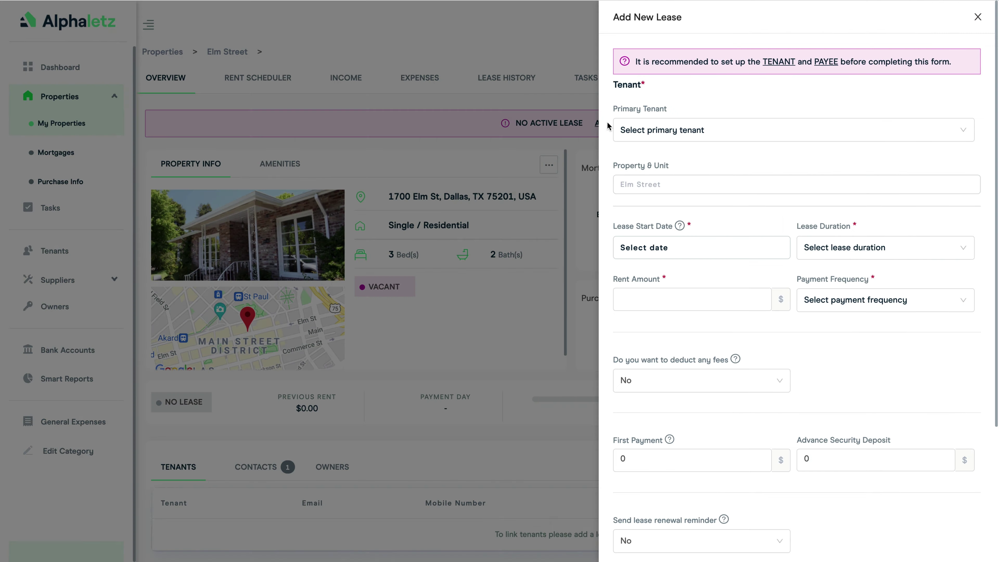
pyautogui.click(662, 129)
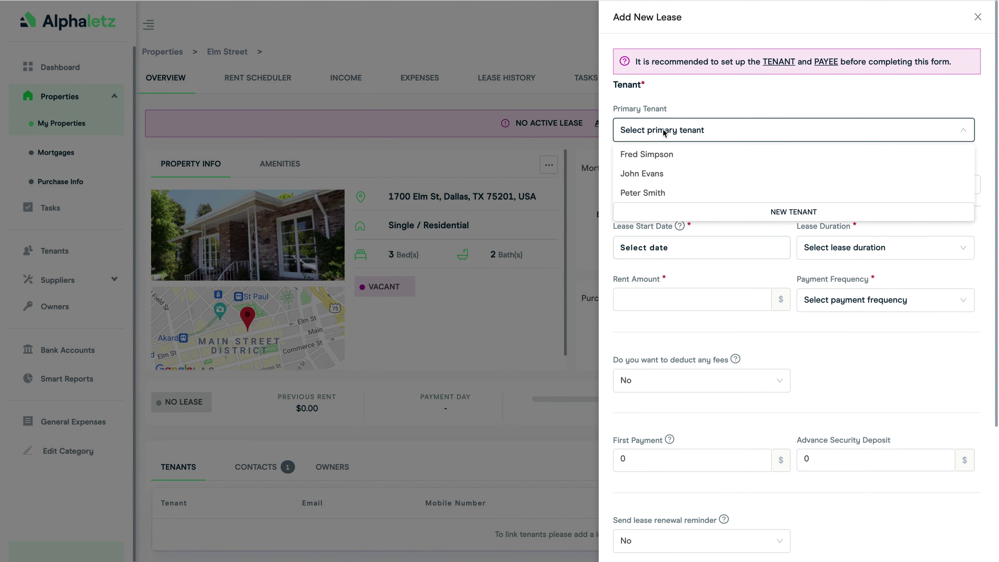
pyautogui.click(664, 154)
pyautogui.click(668, 249)
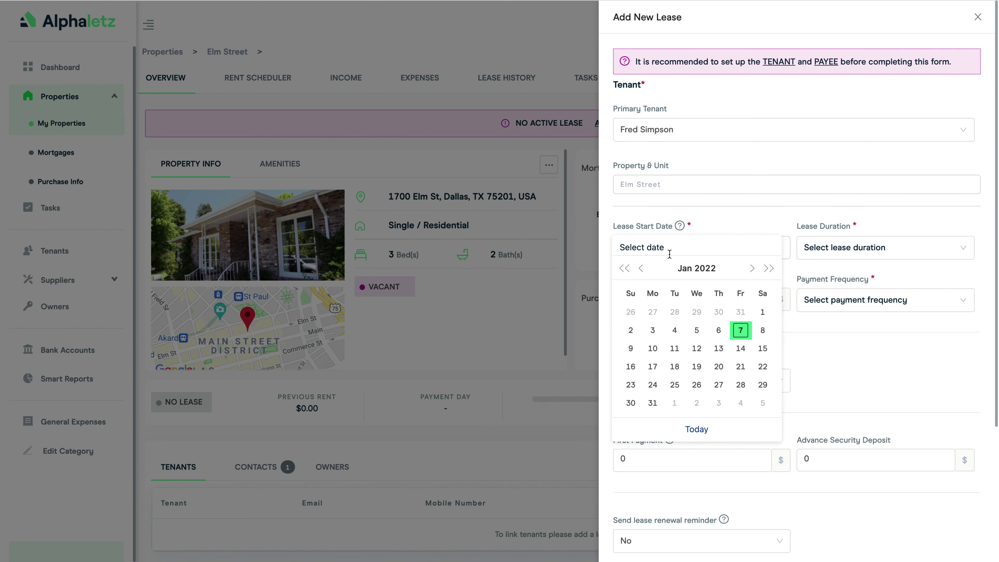
pyautogui.click(652, 348)
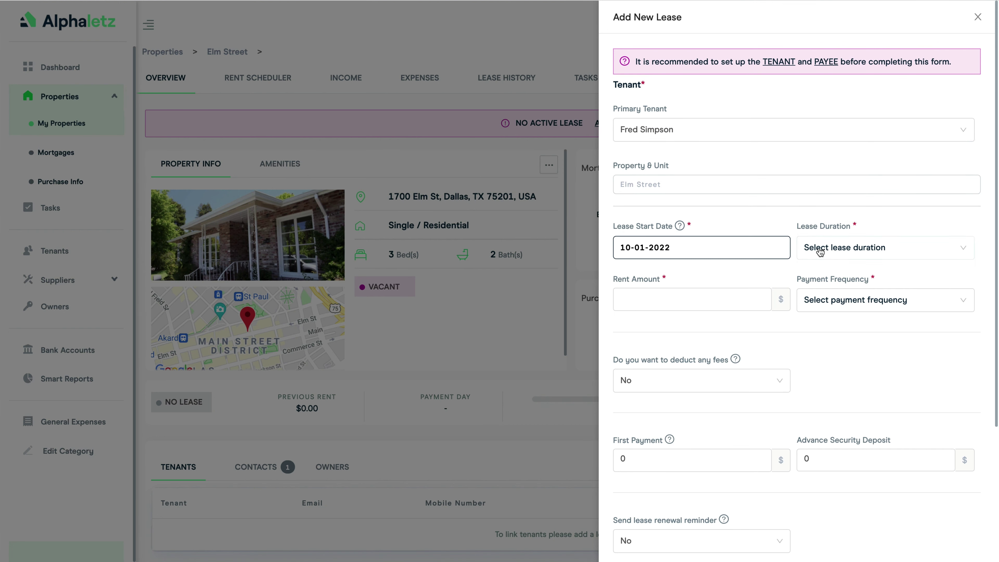
# Make the lease 12 months with $150 rent paid weekly, and save it
pyautogui.scroll(-2, 820, 253)
pyautogui.click(822, 192)
pyautogui.click(824, 252)
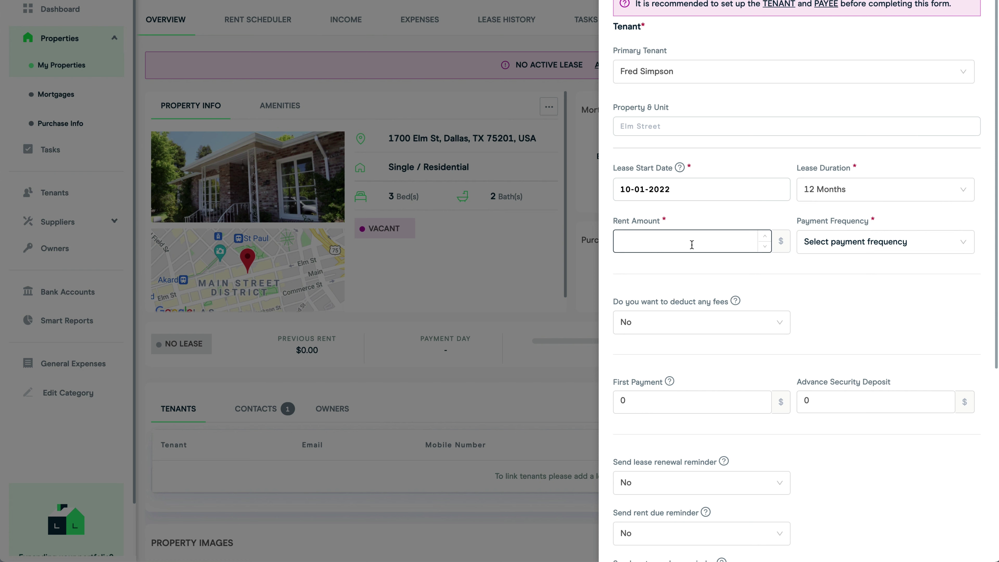
pyautogui.click(803, 237)
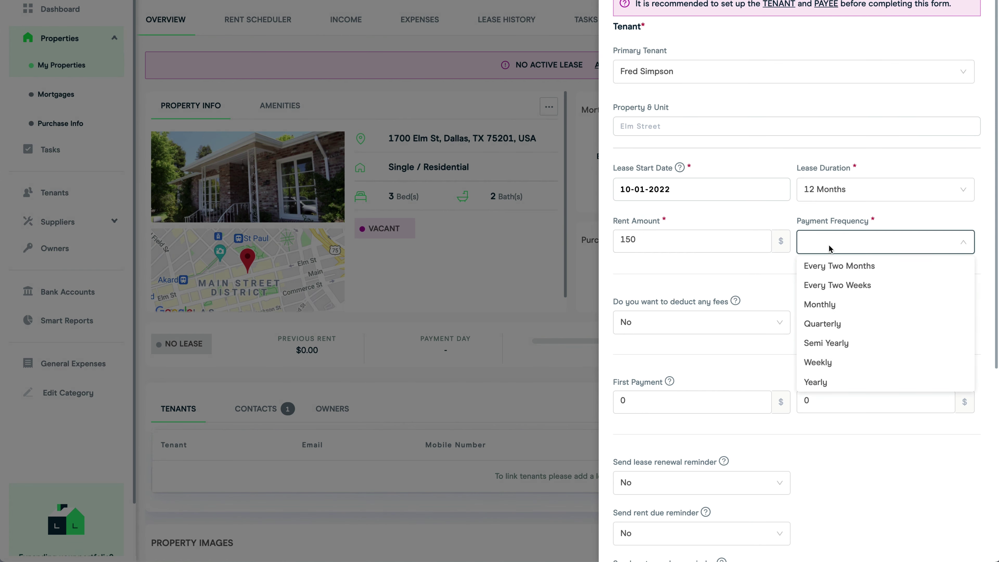
pyautogui.click(825, 363)
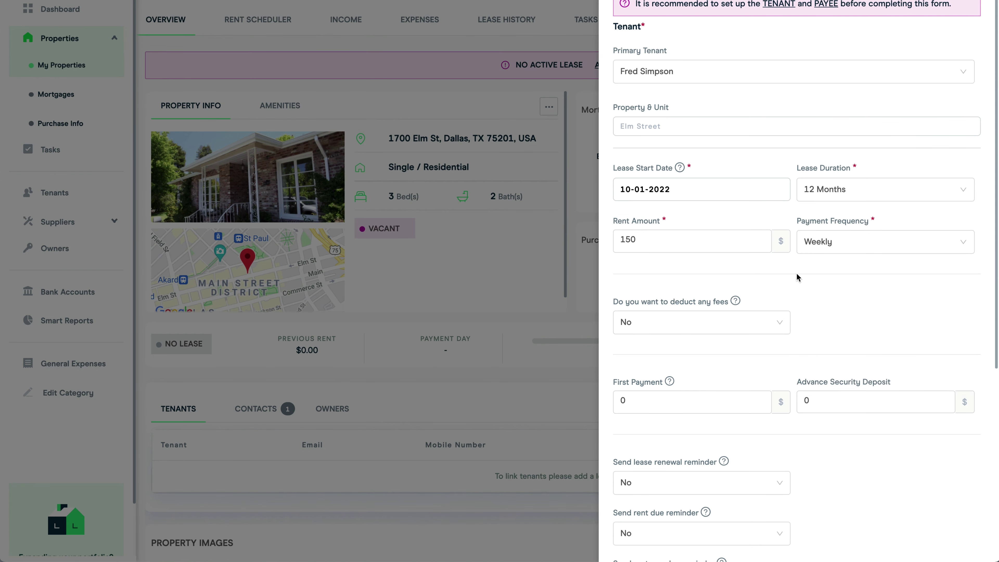
pyautogui.scroll(-6, 795, 273)
pyautogui.click(730, 536)
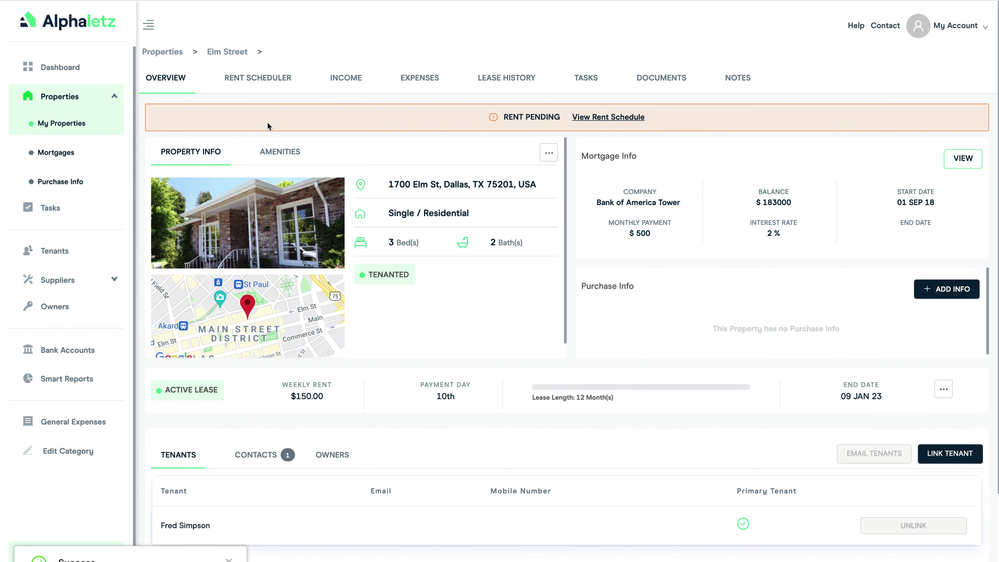
# Mark Elm Street's $150.00 rent due 10 JAN 22 as paid in the Rent Scheduler
pyautogui.click(252, 78)
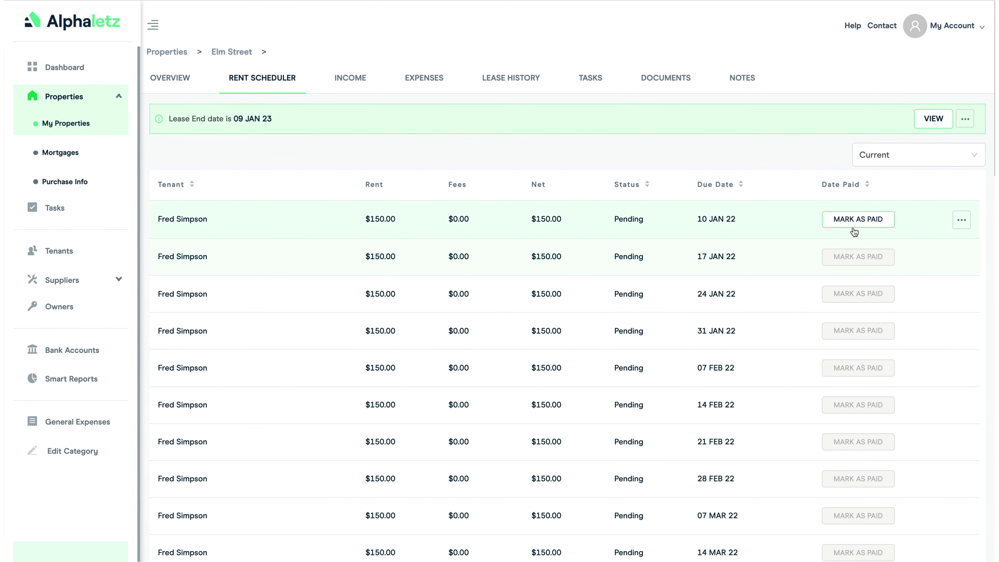
pyautogui.click(849, 220)
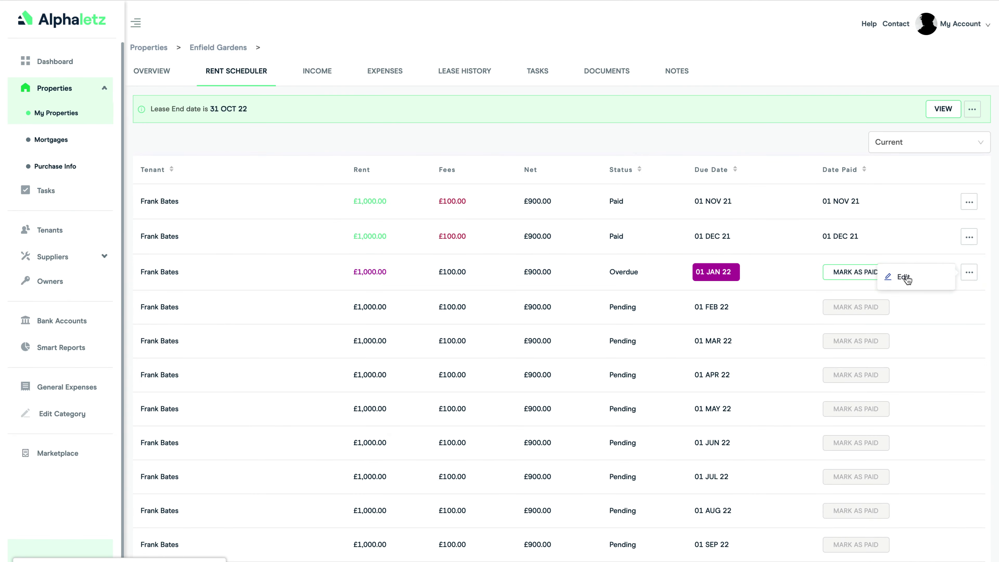
# Change the 01 JAN 22 rent payment to 600 with 0 discount, paid 07-01-2022
pyautogui.click(904, 277)
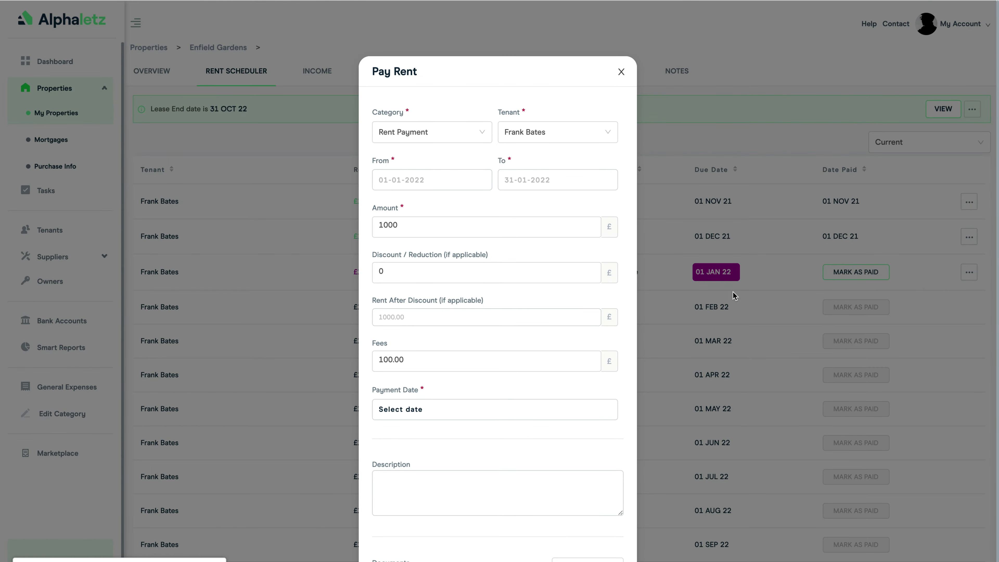
pyautogui.click(408, 224)
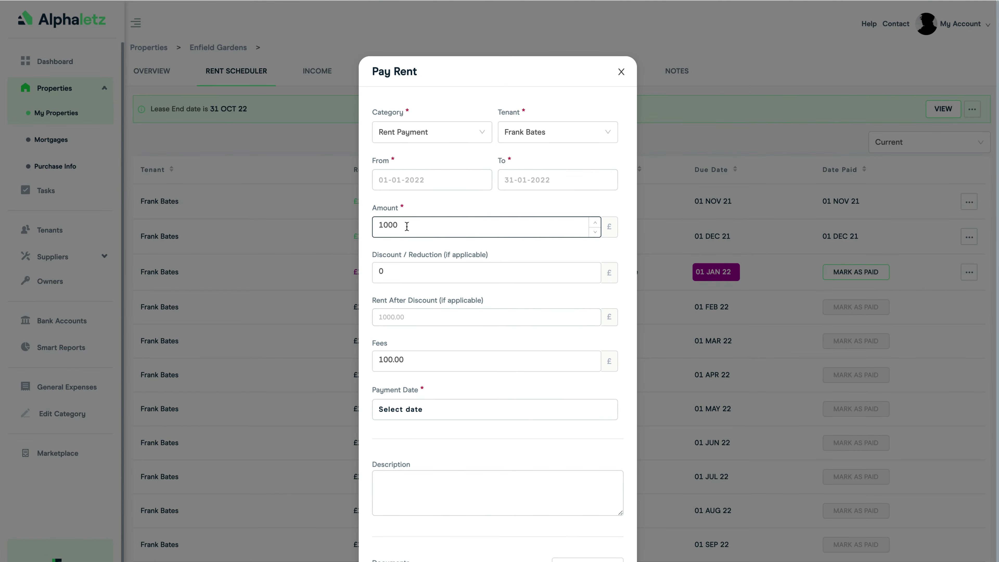
pyautogui.moveTo(408, 225); pyautogui.dragTo(336, 226)
pyautogui.write('600')
pyautogui.click(433, 273)
pyautogui.click(438, 410)
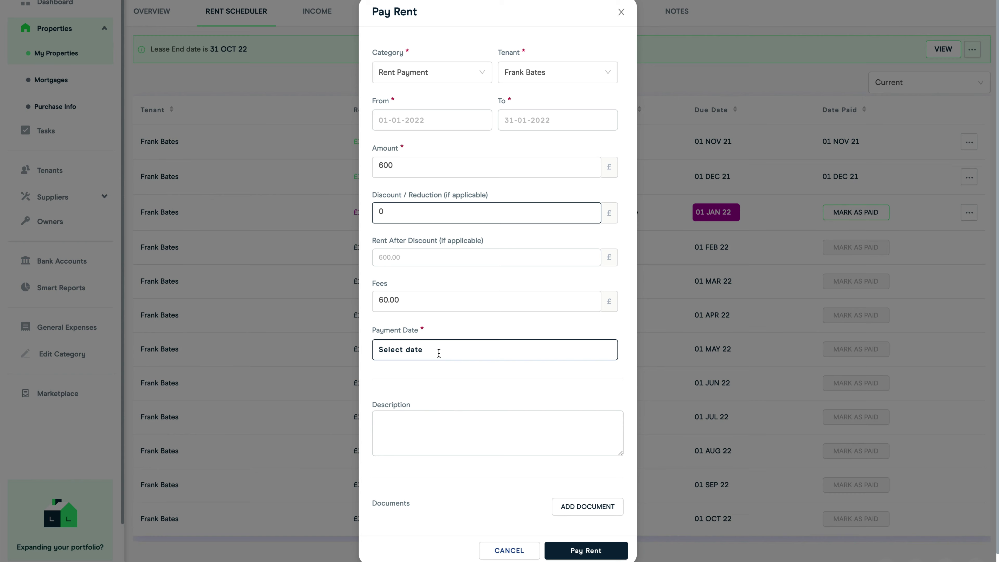
pyautogui.click(488, 421)
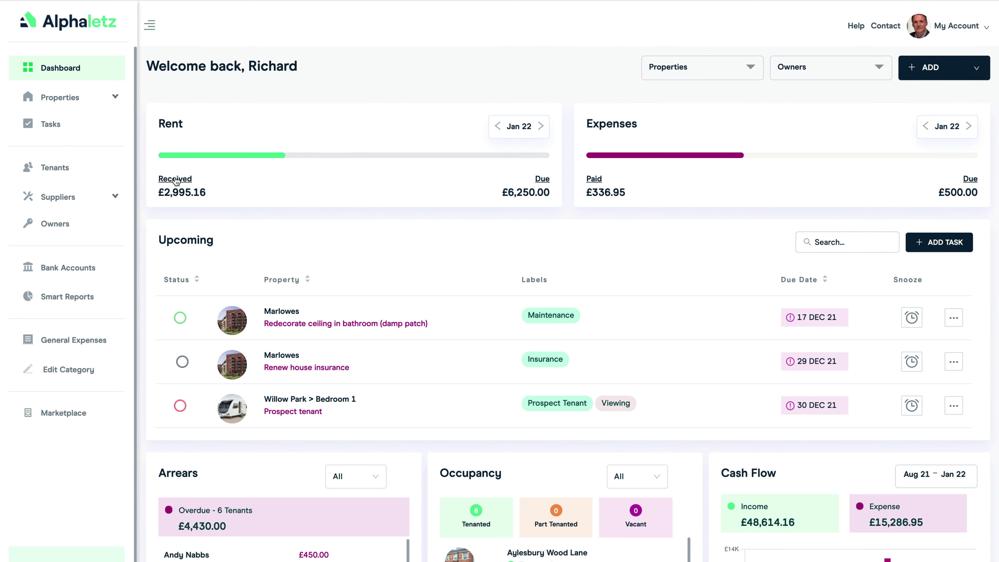
# Open Elm Street's Rent Scheduler and delete its current lease
pyautogui.click(175, 179)
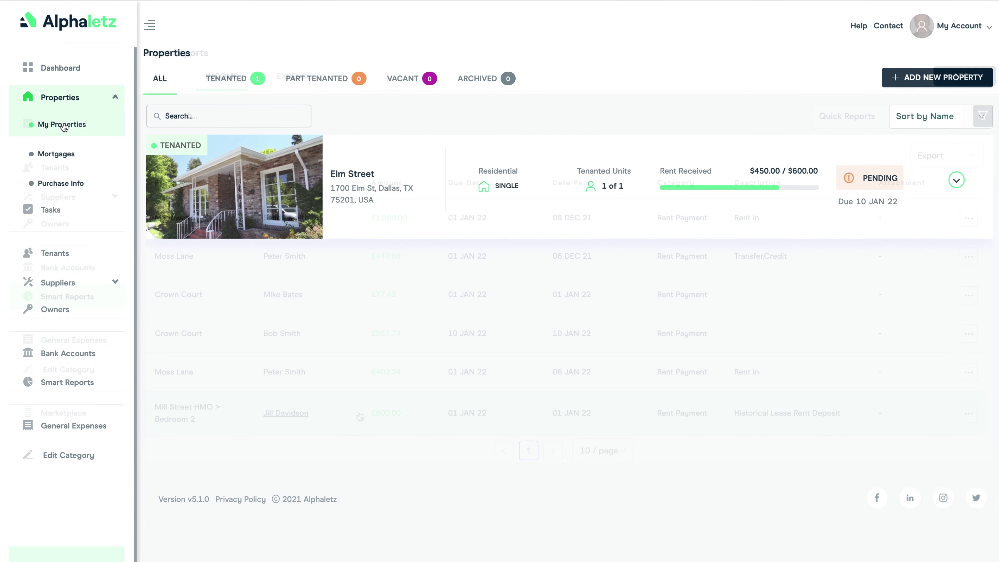
pyautogui.click(354, 177)
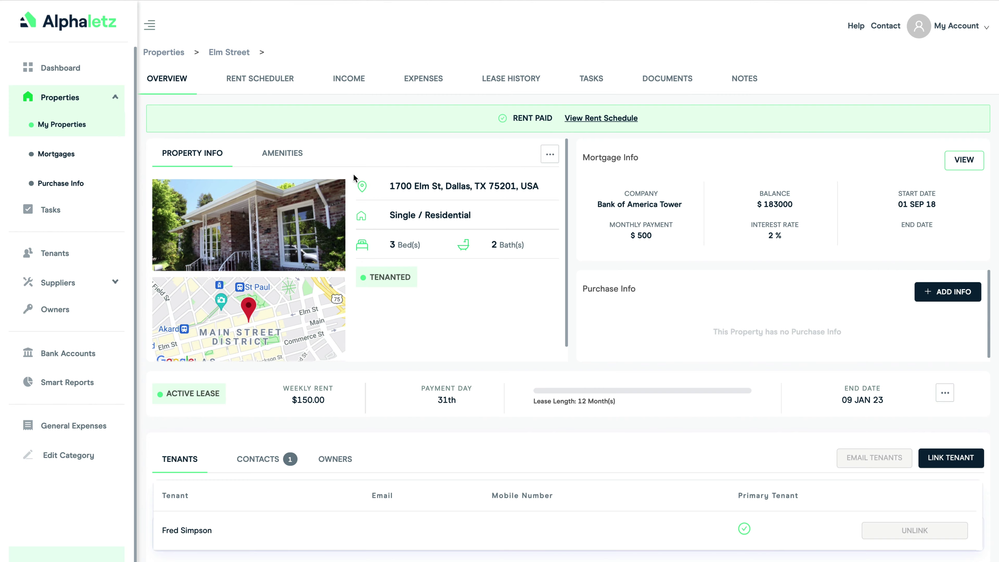
pyautogui.click(260, 78)
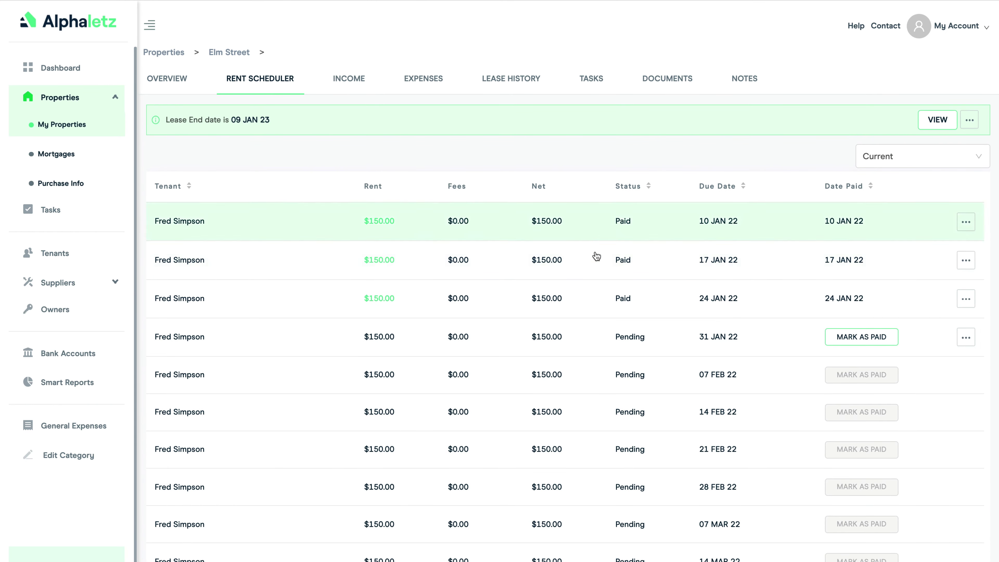
pyautogui.click(969, 120)
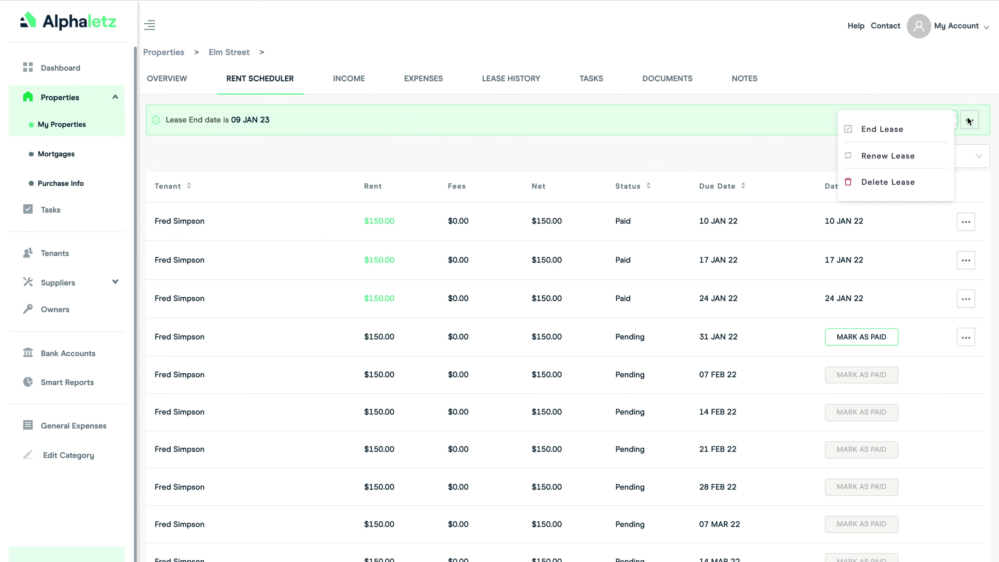
pyautogui.click(886, 184)
pyautogui.click(591, 299)
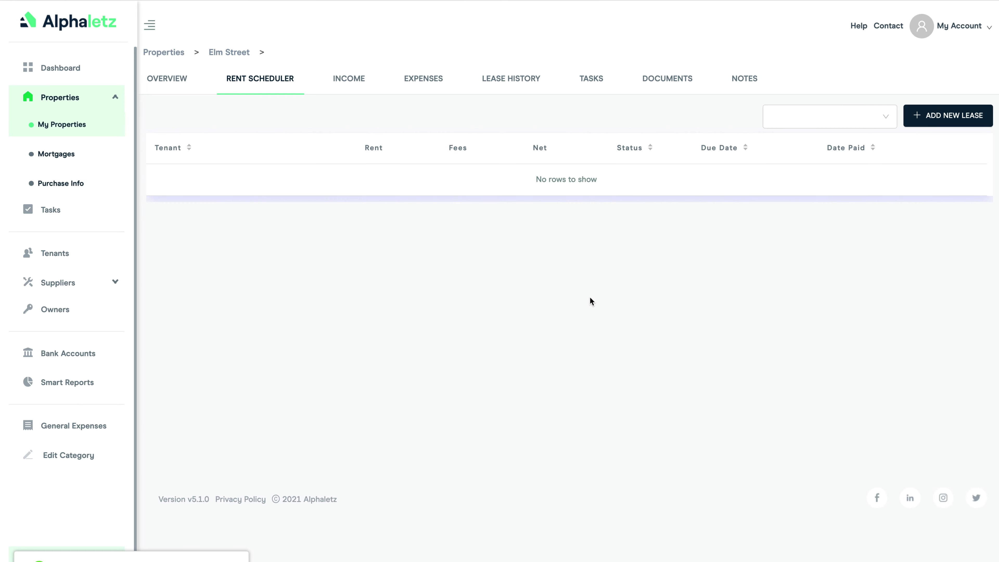
# Start a new lease for the primary tenant from 02-11-2021, lasting 12 months
pyautogui.click(943, 116)
pyautogui.click(709, 130)
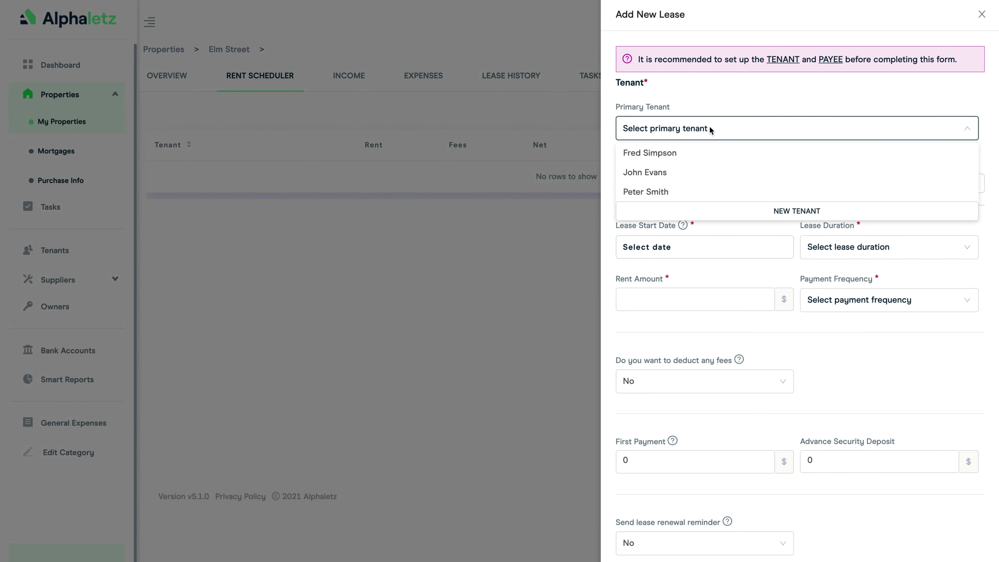
pyautogui.click(682, 172)
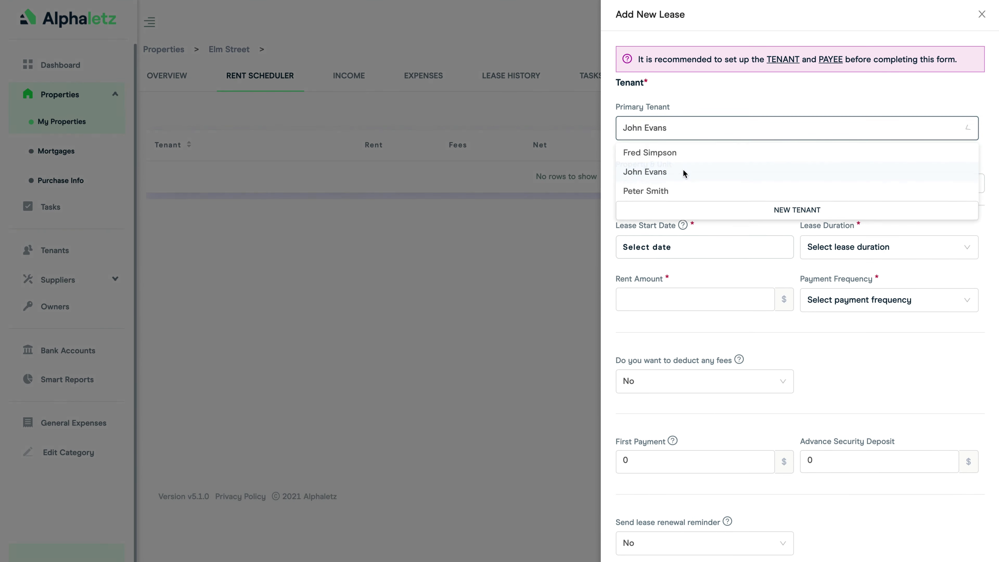
pyautogui.click(682, 247)
pyautogui.click(645, 268)
pyautogui.click(644, 268)
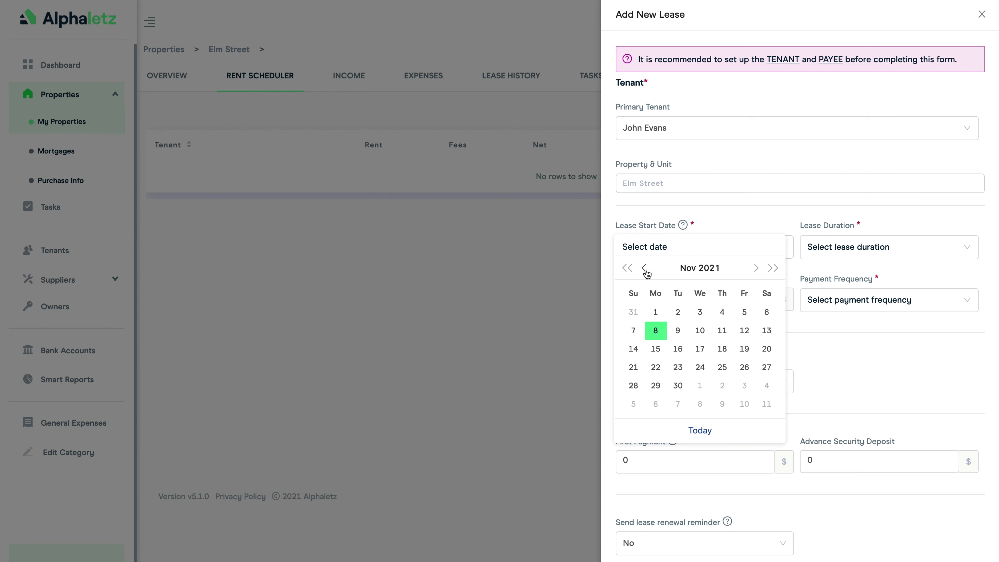
pyautogui.click(678, 312)
pyautogui.click(834, 251)
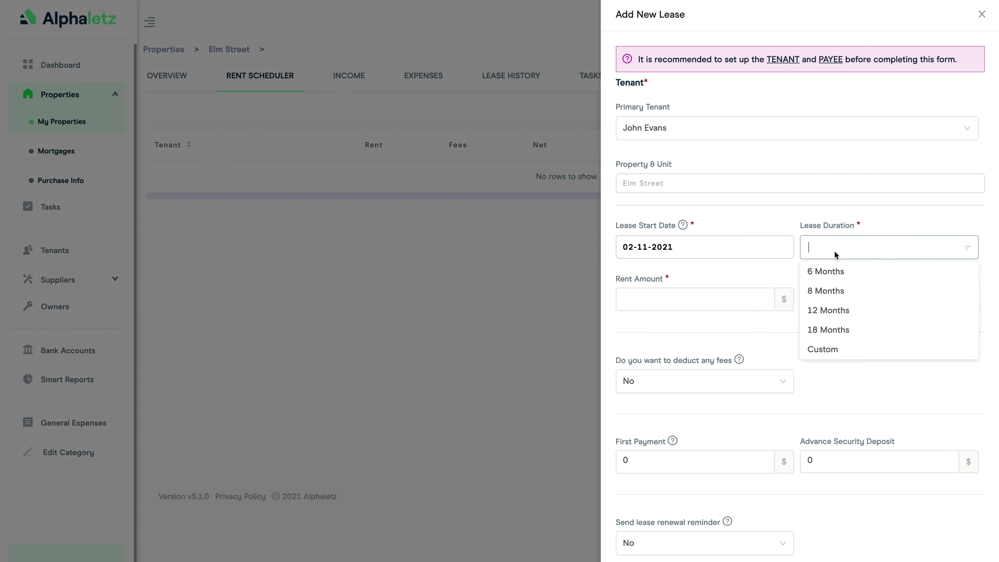
pyautogui.click(829, 310)
# Set the lease rent to 1000, payable monthly
pyautogui.click(677, 299)
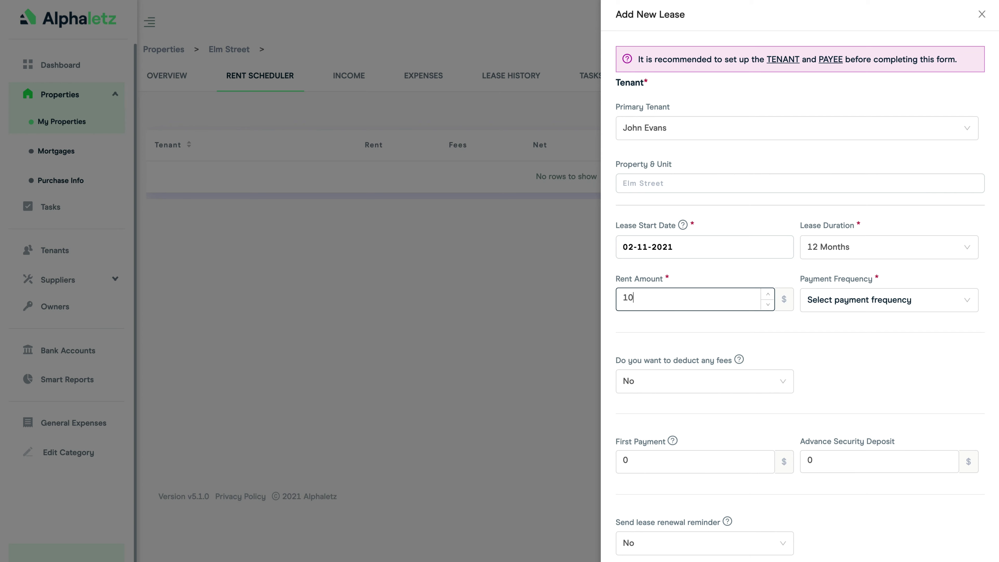
pyautogui.write('1000')
pyautogui.click(867, 299)
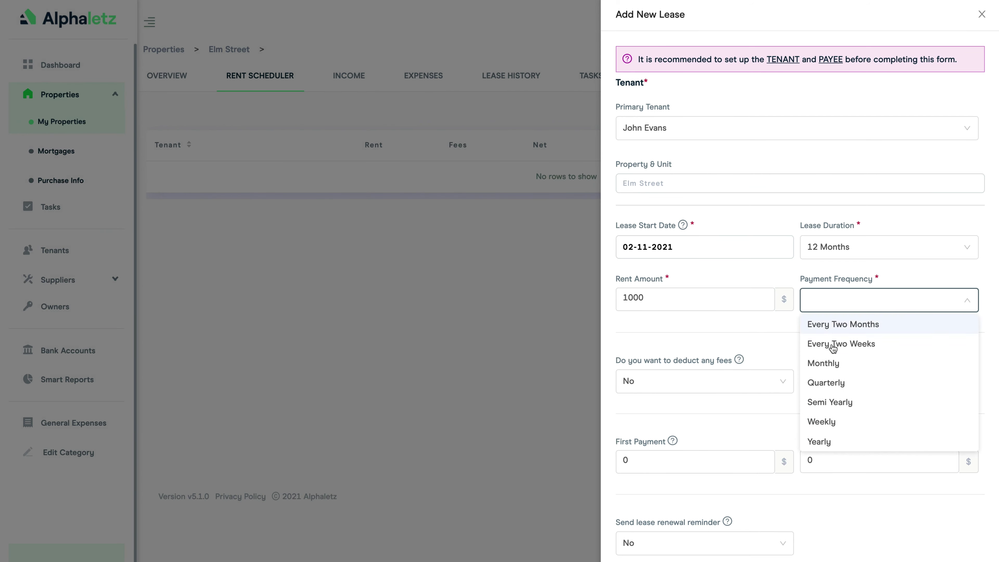
pyautogui.click(830, 362)
pyautogui.scroll(-5, 749, 320)
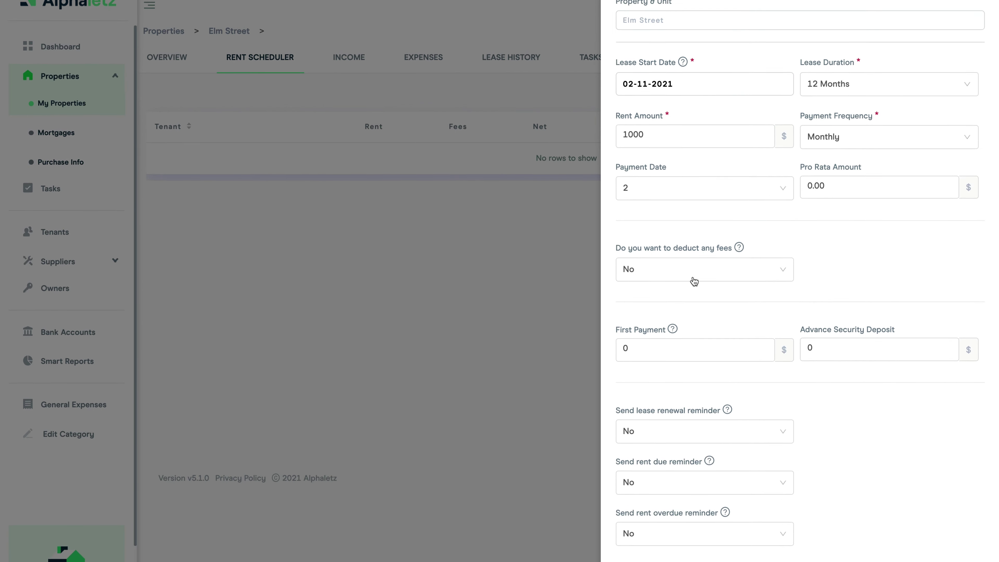
# Deduct 100 in fees to the property management company under Legal Management and Professional Fees
pyautogui.click(687, 231)
pyautogui.click(687, 250)
pyautogui.click(830, 227)
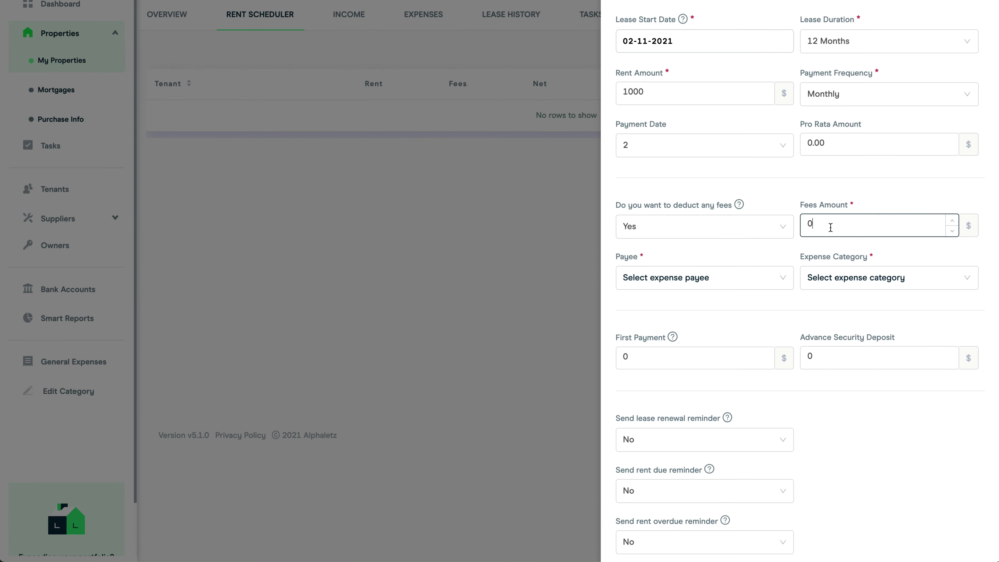
pyautogui.click(717, 278)
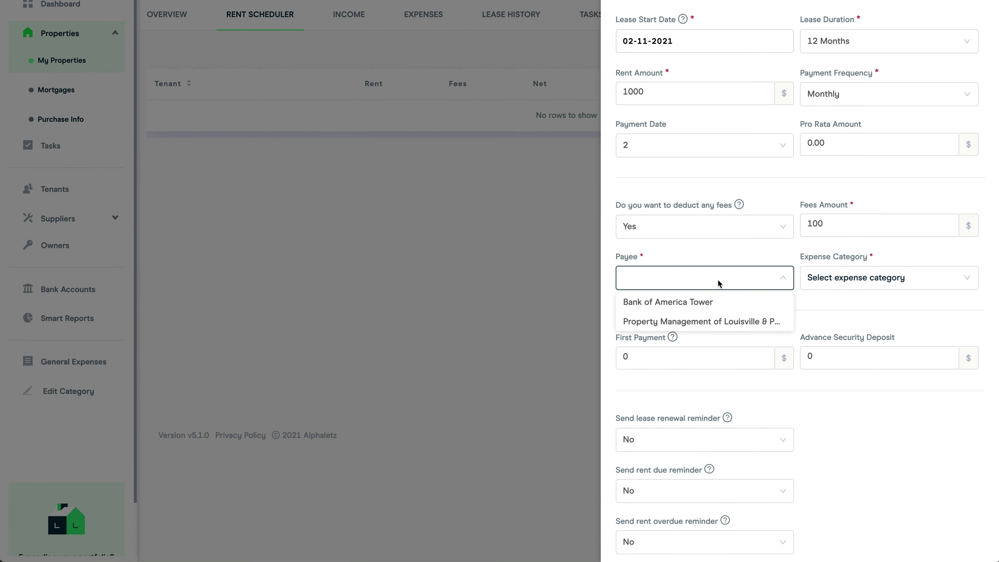
pyautogui.click(717, 321)
pyautogui.click(854, 279)
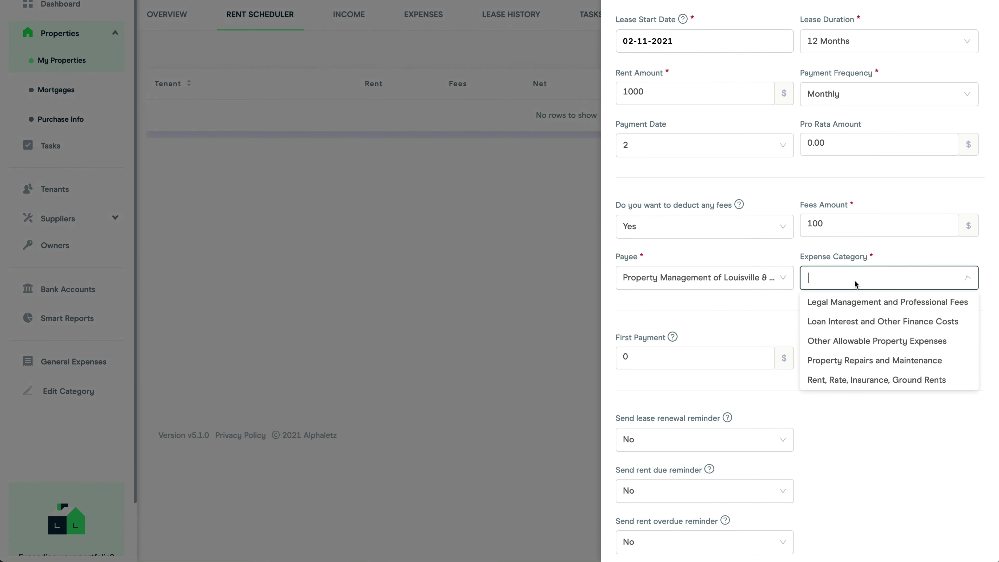
pyautogui.click(856, 301)
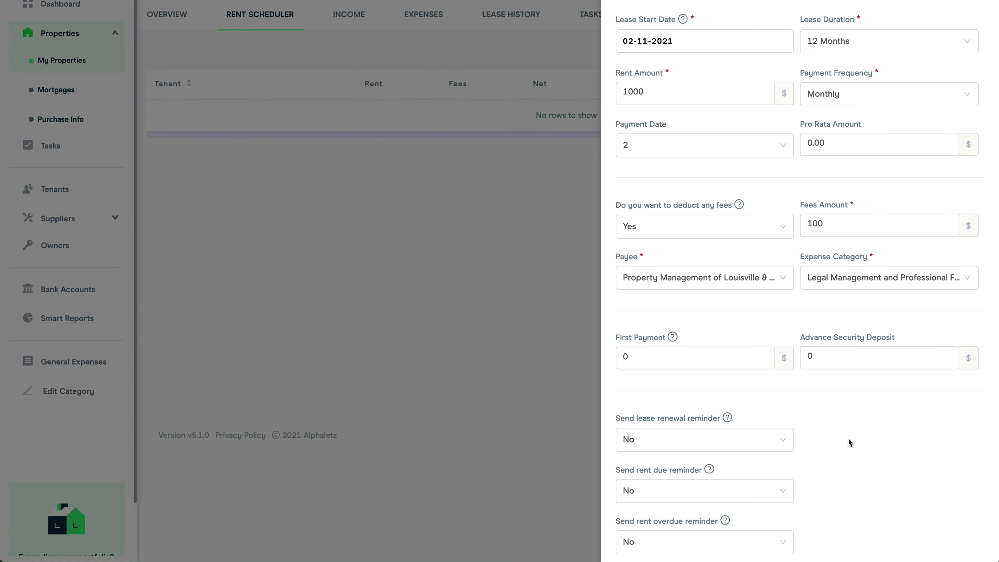
pyautogui.scroll(-6, 848, 438)
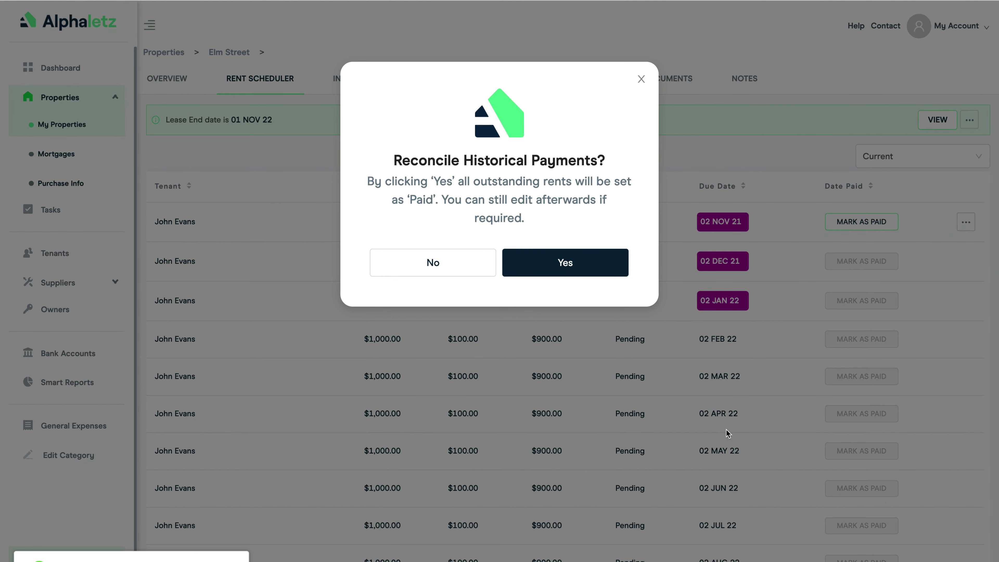
# Reconcile the 02 NOV 21, 02 DEC 21 and 02 JAN 22 rents as paid
pyautogui.click(563, 263)
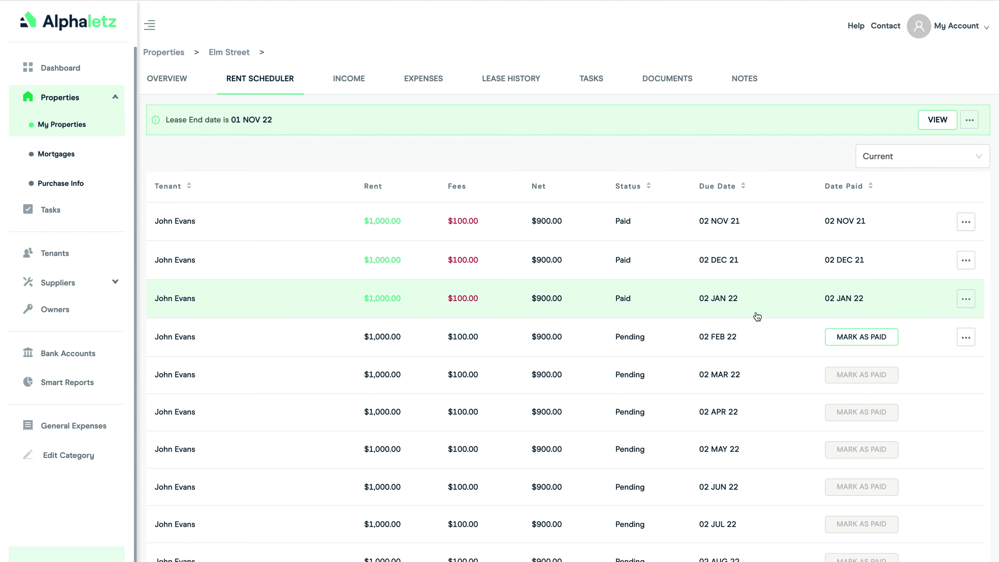
# Delete the 02 JAN 22 payment, then check the $1,000.00 arrears on the Dashboard
pyautogui.click(967, 300)
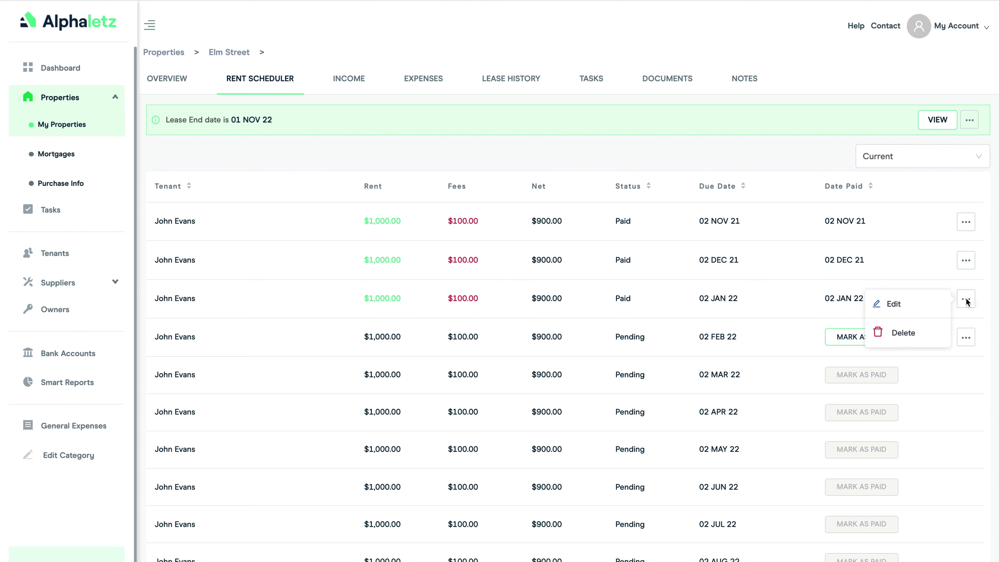
pyautogui.click(903, 333)
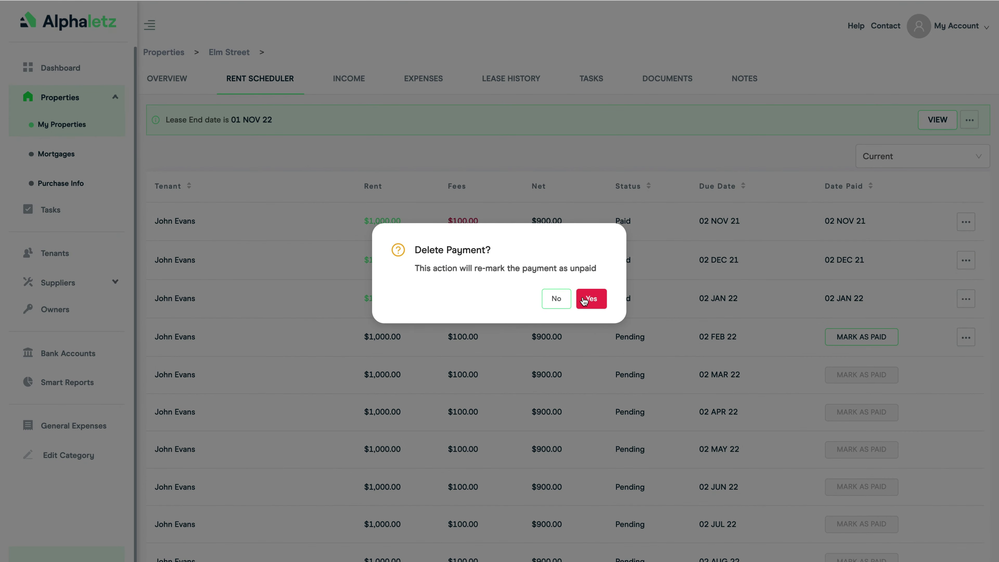
pyautogui.click(590, 300)
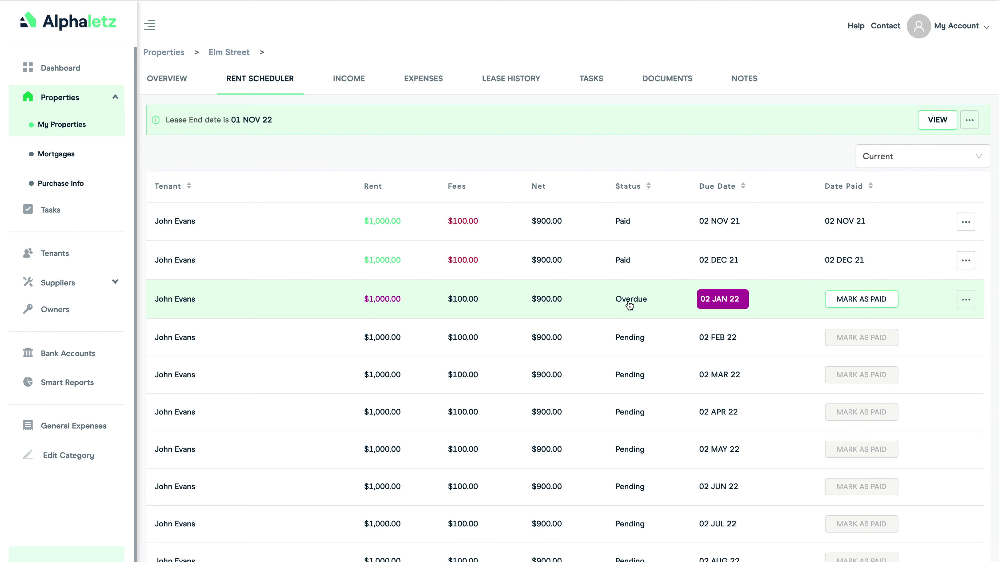
pyautogui.click(63, 70)
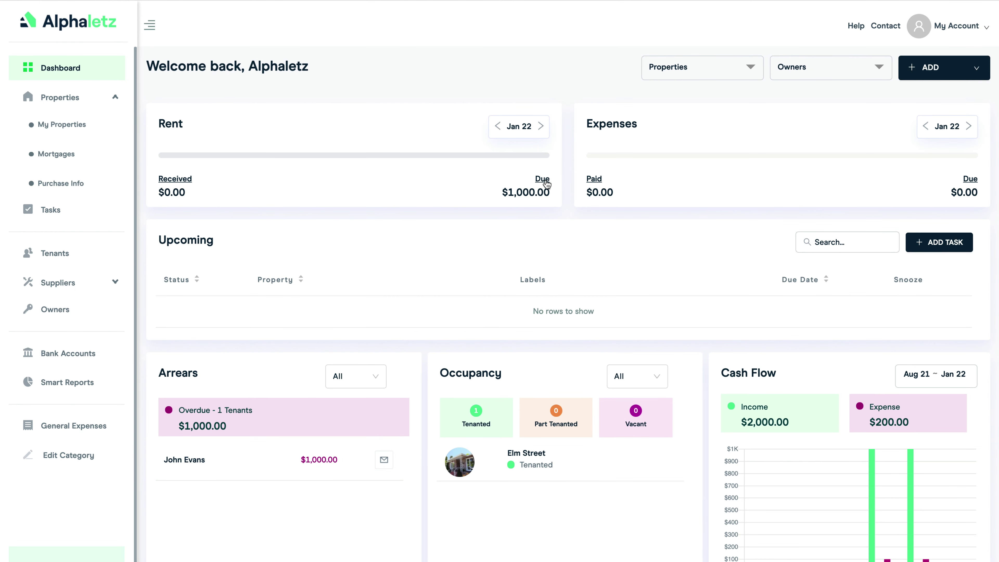
# Open the overdue tenant's lease history and the rent schedule behind their arrears
pyautogui.click(318, 460)
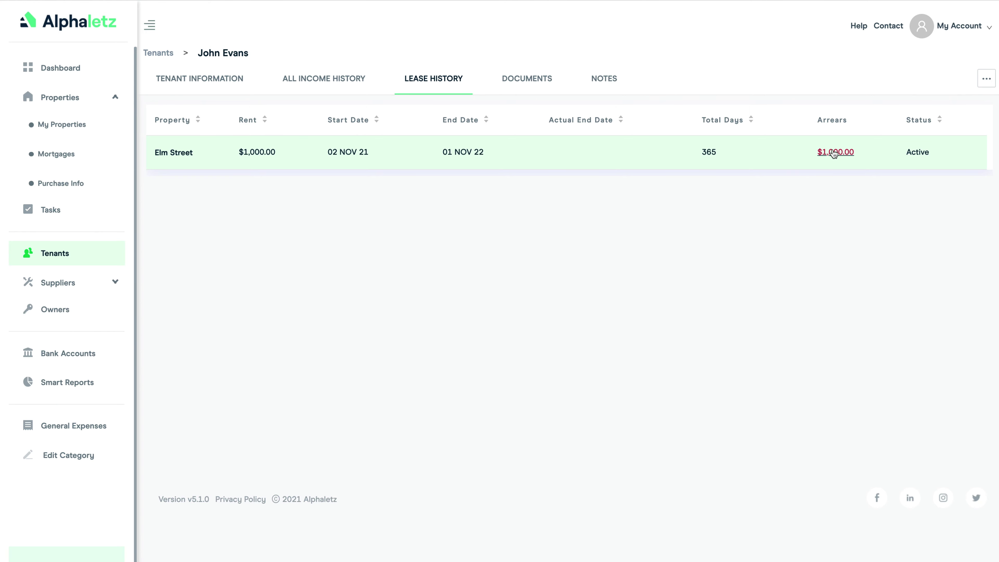
pyautogui.click(837, 153)
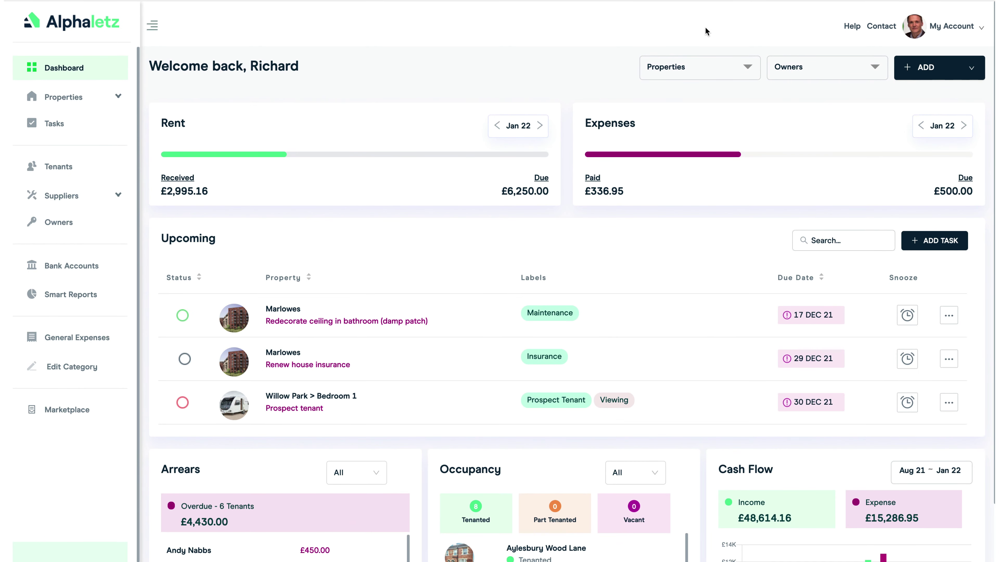
# Step the Rent card back two months to view earlier monthly rent totals
pyautogui.click(542, 178)
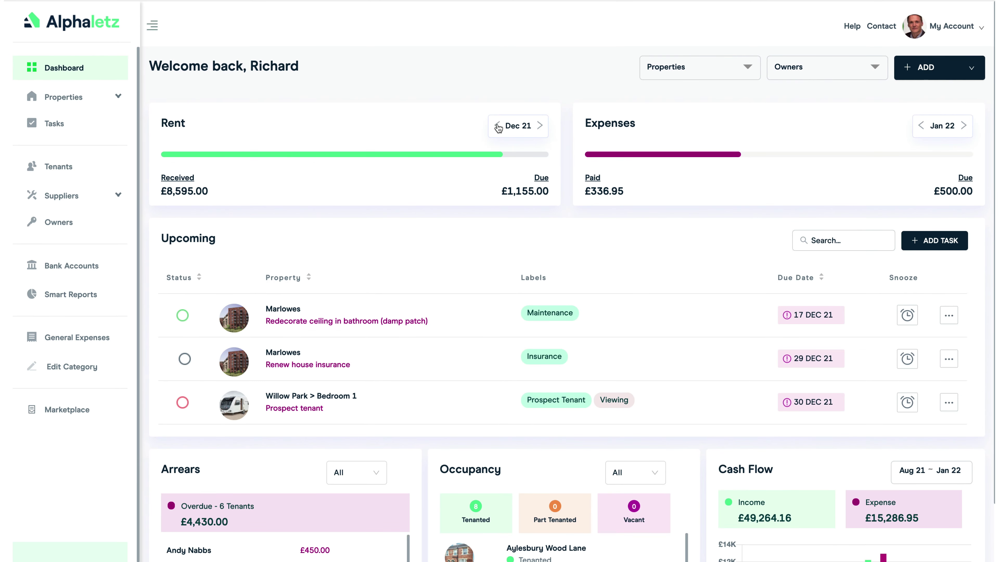
pyautogui.click(497, 126)
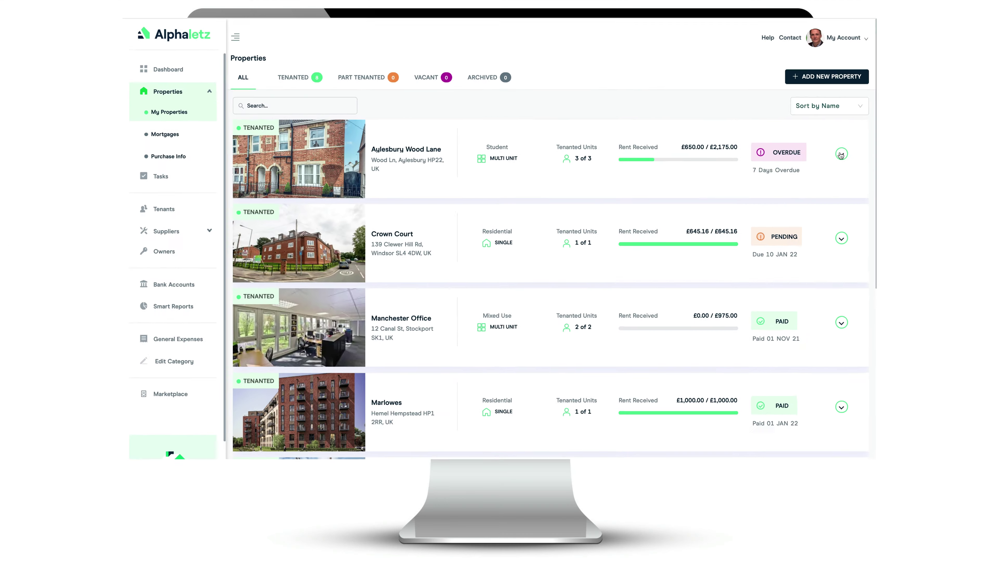
# Open the Aylesbury Wood Lane property's rent schedule
pyautogui.click(840, 154)
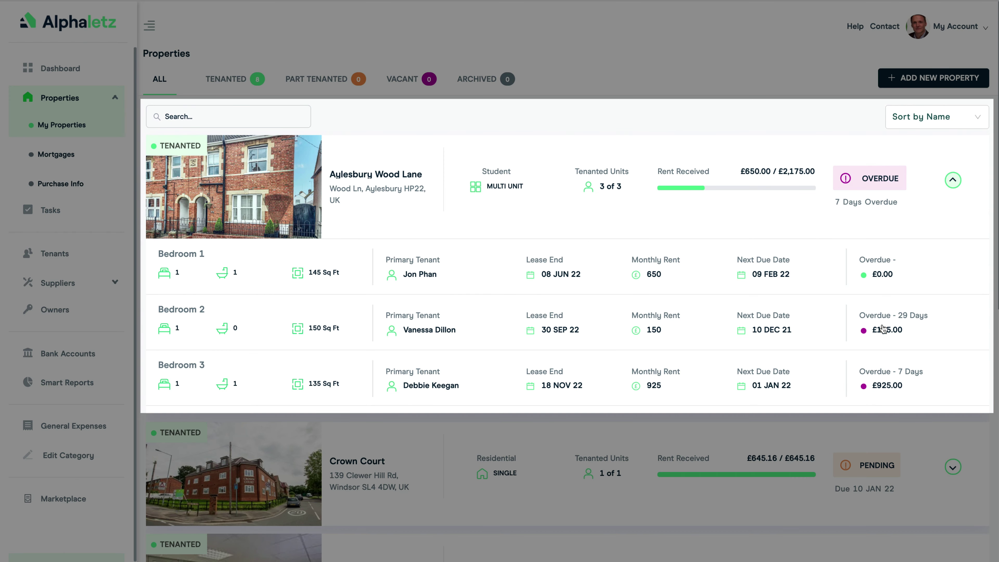
pyautogui.click(370, 175)
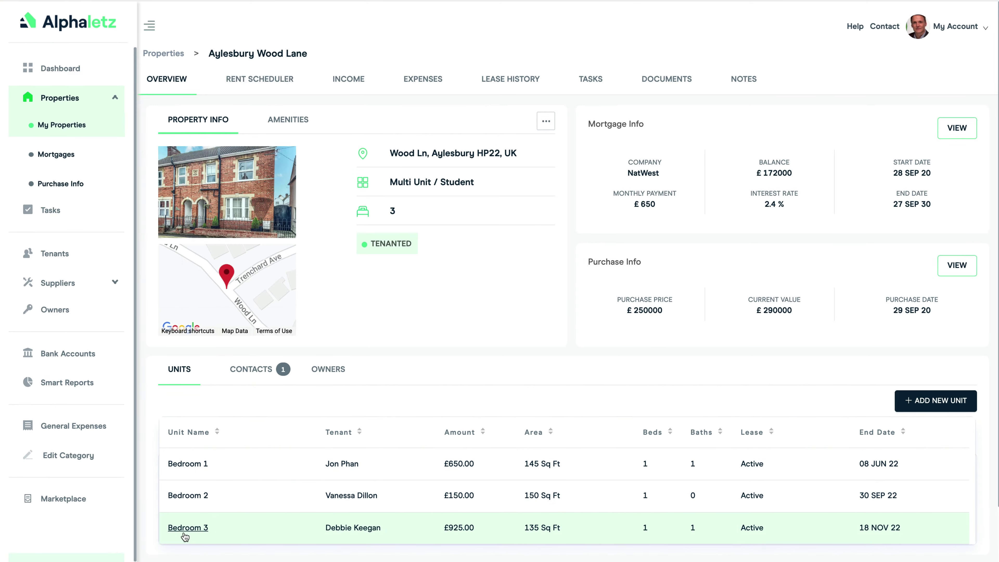
pyautogui.click(260, 79)
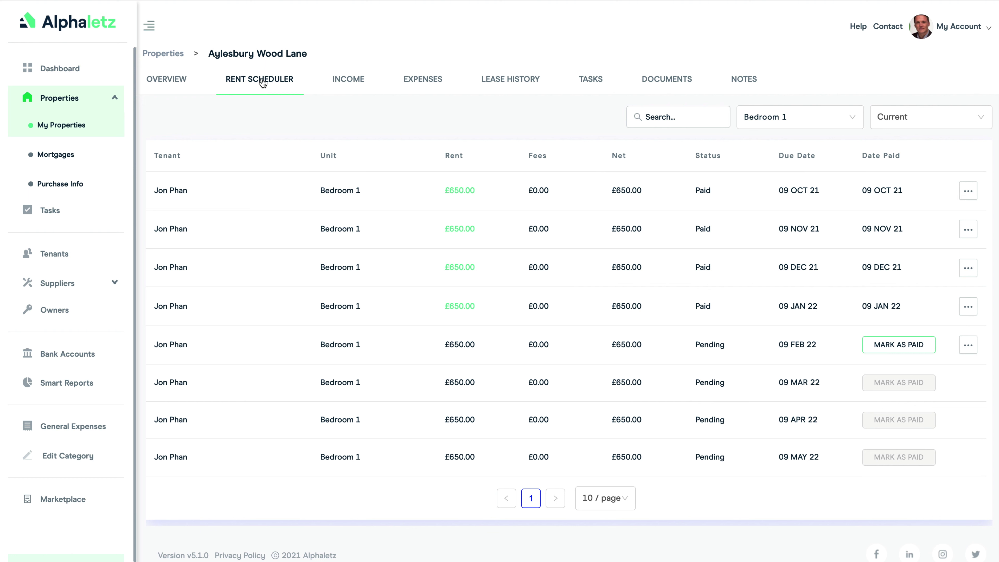
# Filter the rent schedule to Bedroom 2, then to Bedroom 3
pyautogui.click(798, 123)
pyautogui.click(790, 175)
pyautogui.click(810, 123)
pyautogui.click(798, 200)
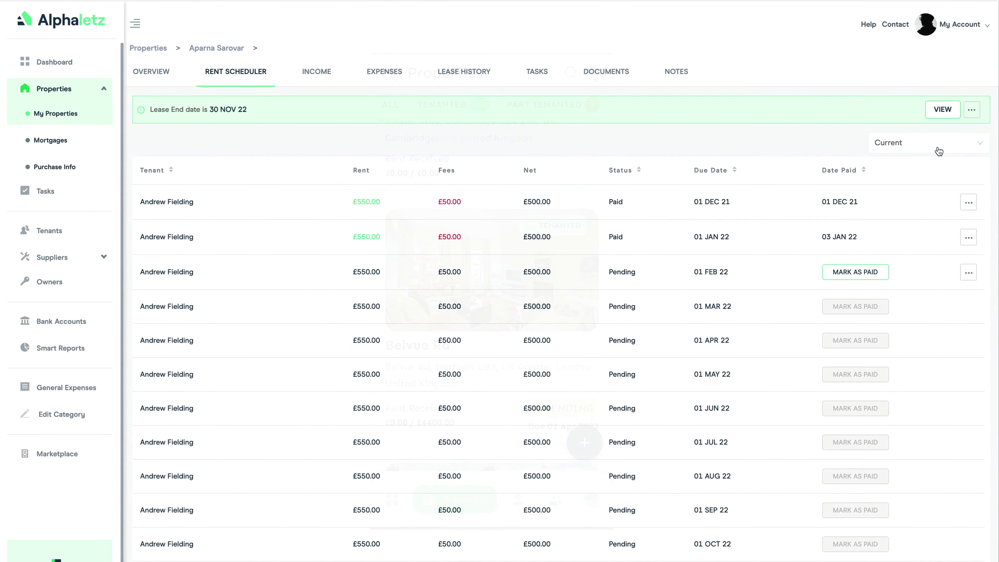
# Show the 01 DEC 20 - 30 NOV 21 rent schedule, then open the lease from Lease History
pyautogui.click(939, 152)
pyautogui.click(921, 181)
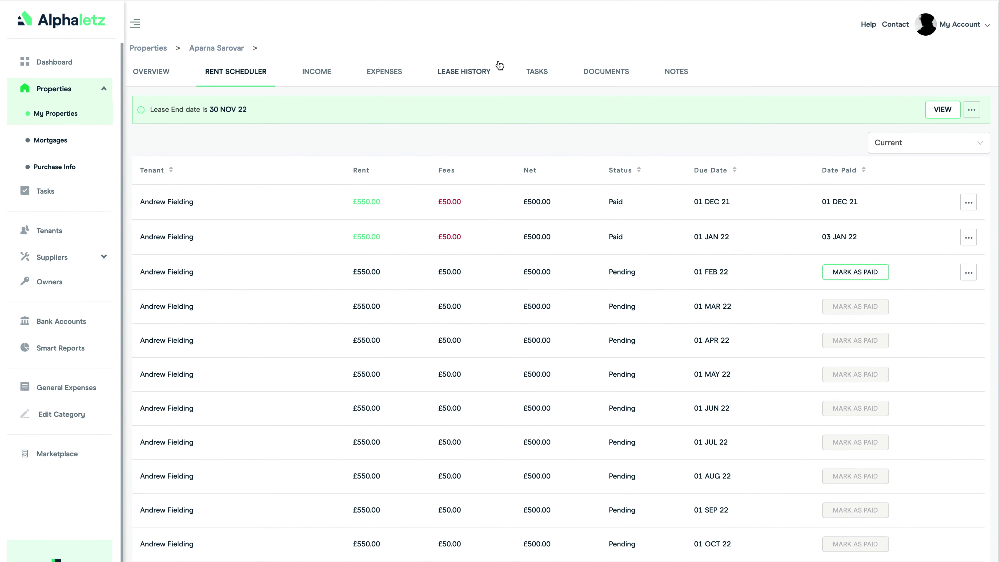
pyautogui.click(464, 72)
pyautogui.click(500, 178)
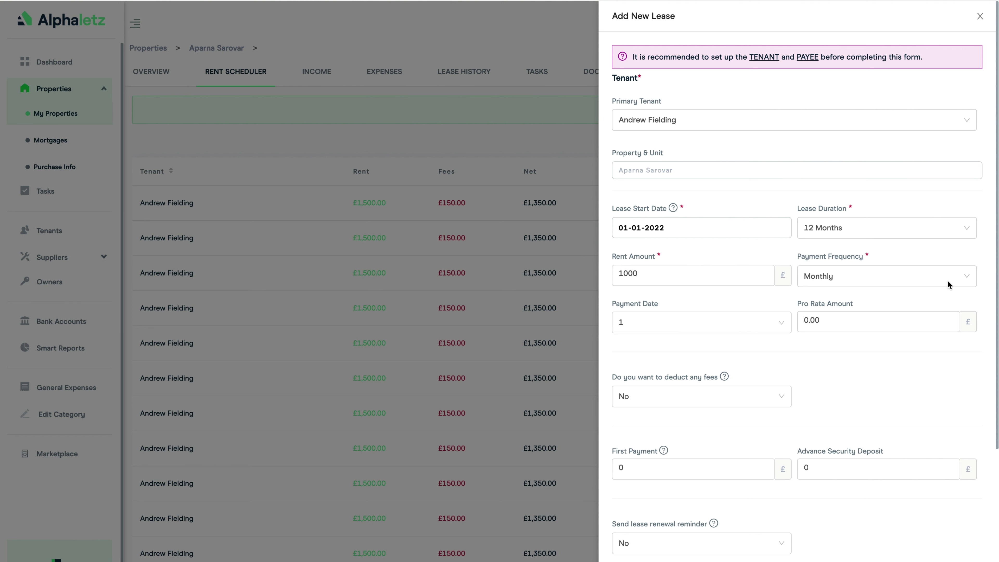
# Enable the lease renewal reminder 45 days before expiry
pyautogui.scroll(-5, 947, 280)
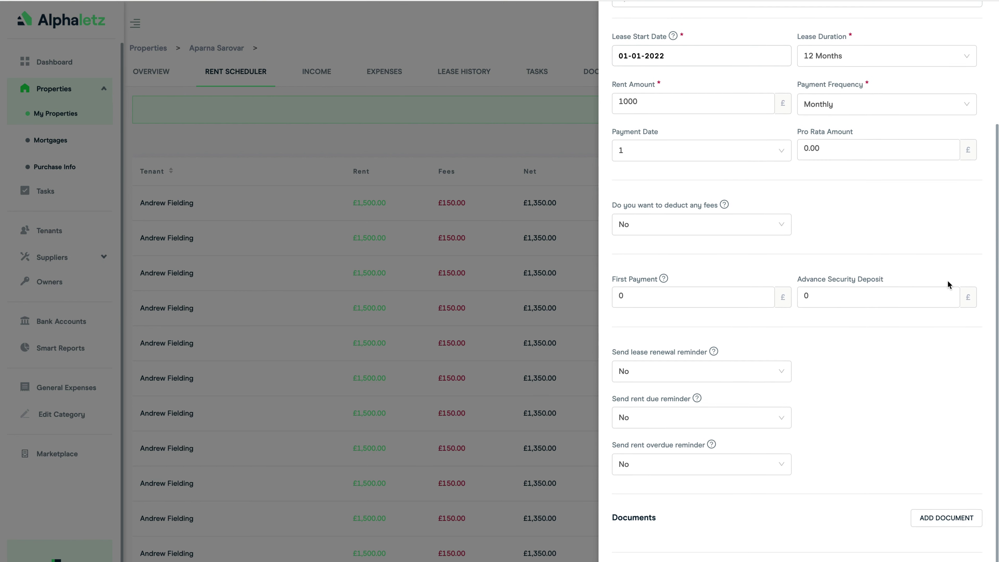
pyautogui.moveTo(714, 351)
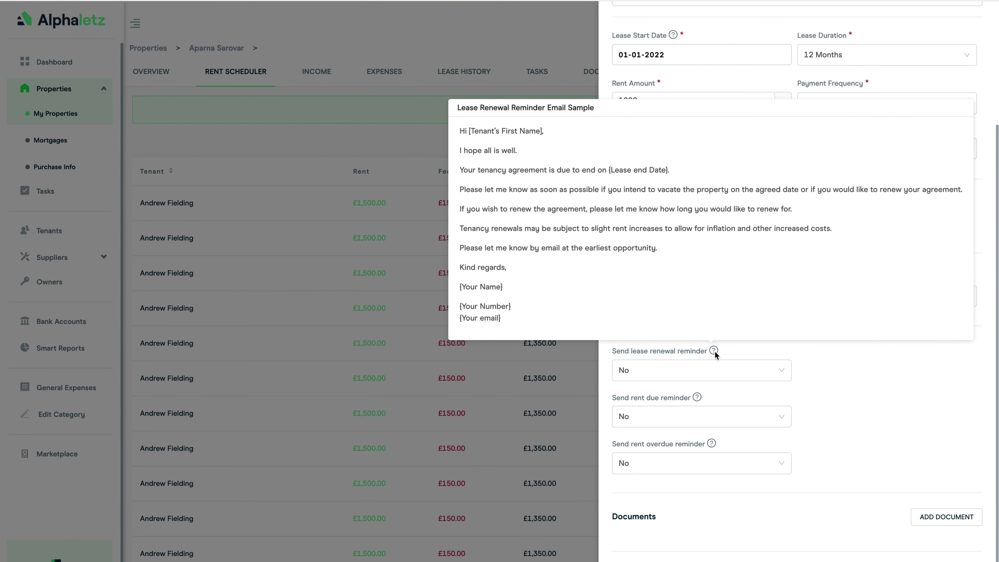
pyautogui.scroll(-2, 723, 331)
pyautogui.click(758, 306)
pyautogui.click(766, 324)
pyautogui.doubleClick(806, 306)
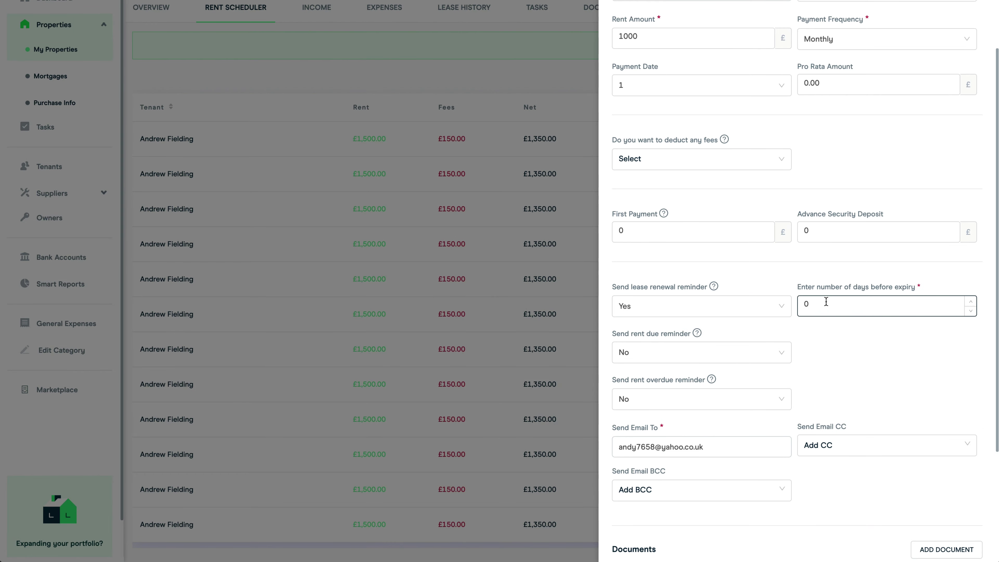
pyautogui.write('45')
# Enable rent-due reminders 3 days before and overdue reminders 1 day after the due date
pyautogui.click(677, 352)
pyautogui.click(649, 373)
pyautogui.click(830, 353)
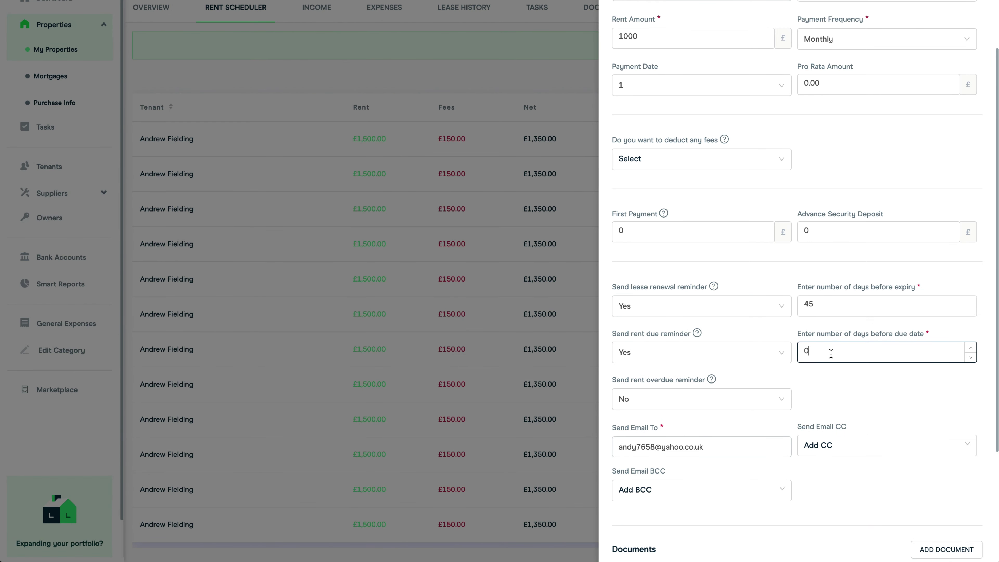
pyautogui.write('3')
pyautogui.click(702, 399)
pyautogui.click(669, 423)
pyautogui.click(819, 398)
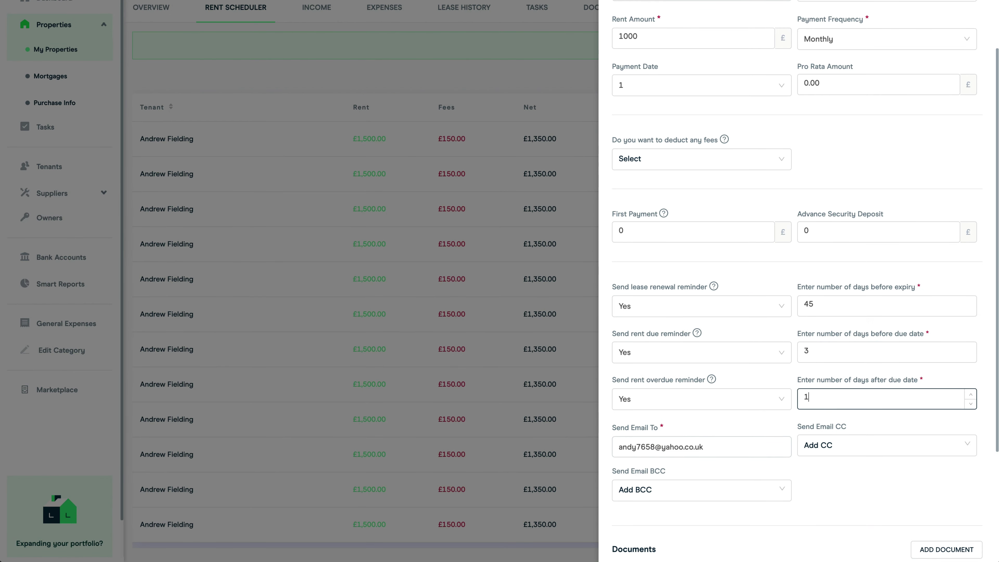
pyautogui.write('1')
pyautogui.click(759, 374)
# Add a CC e-mail address and the suggested BCC address for reminder emails
pyautogui.scroll(-5, 759, 374)
pyautogui.click(842, 449)
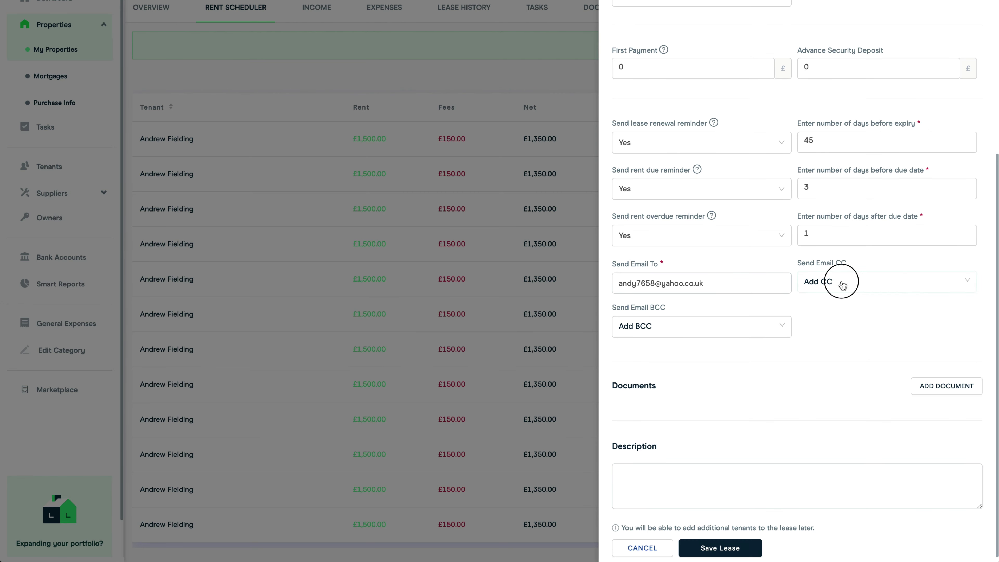
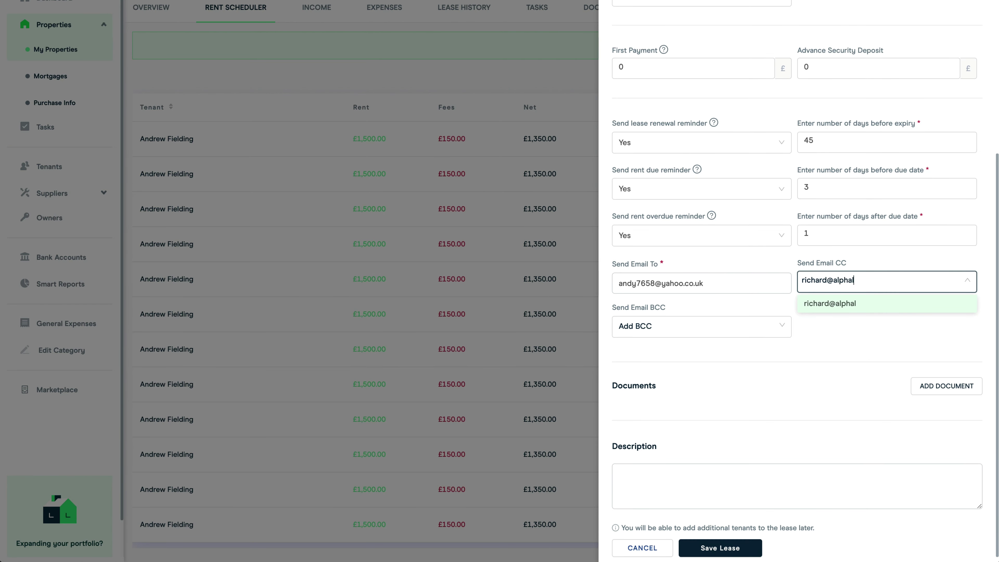
pyautogui.press('Return')
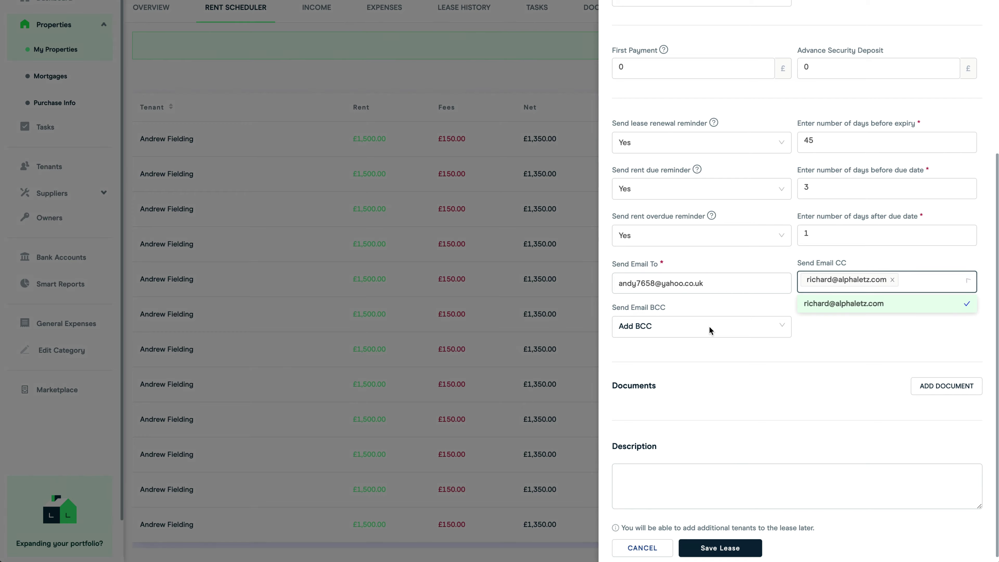
pyautogui.click(708, 330)
pyautogui.click(669, 350)
# Set the advance security deposit to 1500
pyautogui.scroll(5, 786, 295)
pyautogui.click(824, 244)
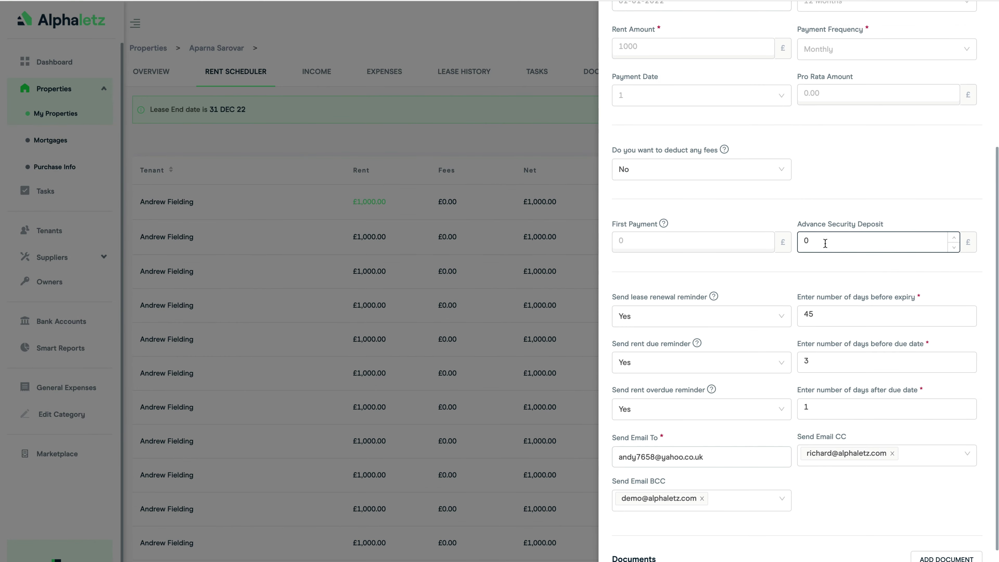
pyautogui.press('BackSpace')
pyautogui.write('1500')
# Start adding a Contracts document to the lease, then cancel without attaching it
pyautogui.scroll(-3, 943, 252)
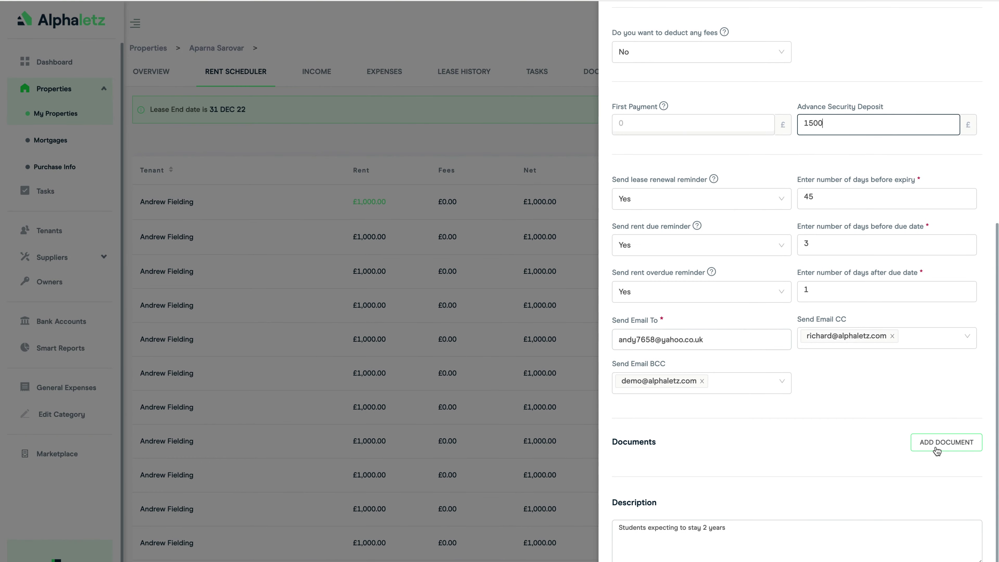
pyautogui.click(938, 442)
pyautogui.click(736, 171)
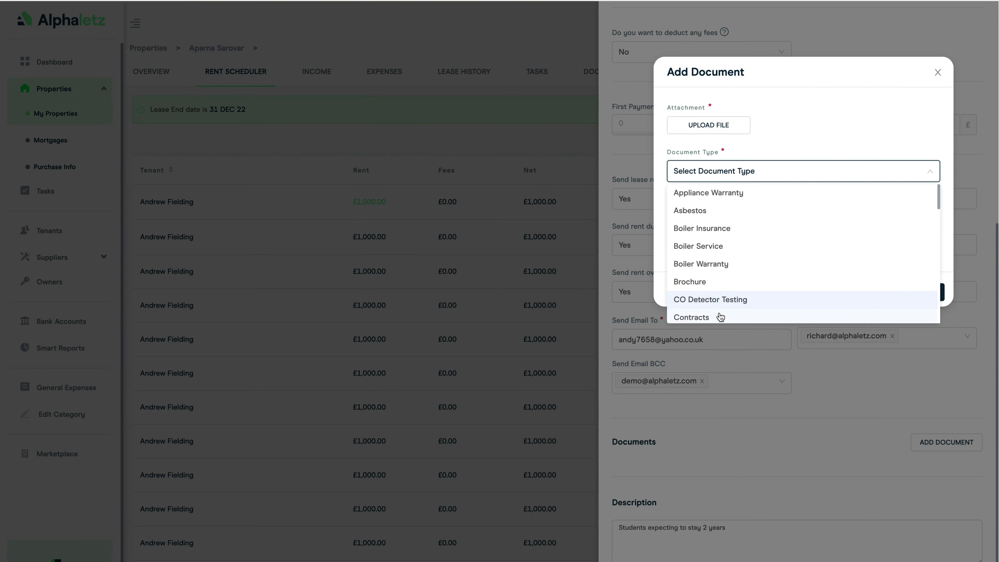
pyautogui.click(718, 317)
pyautogui.click(825, 292)
pyautogui.scroll(-2, 725, 393)
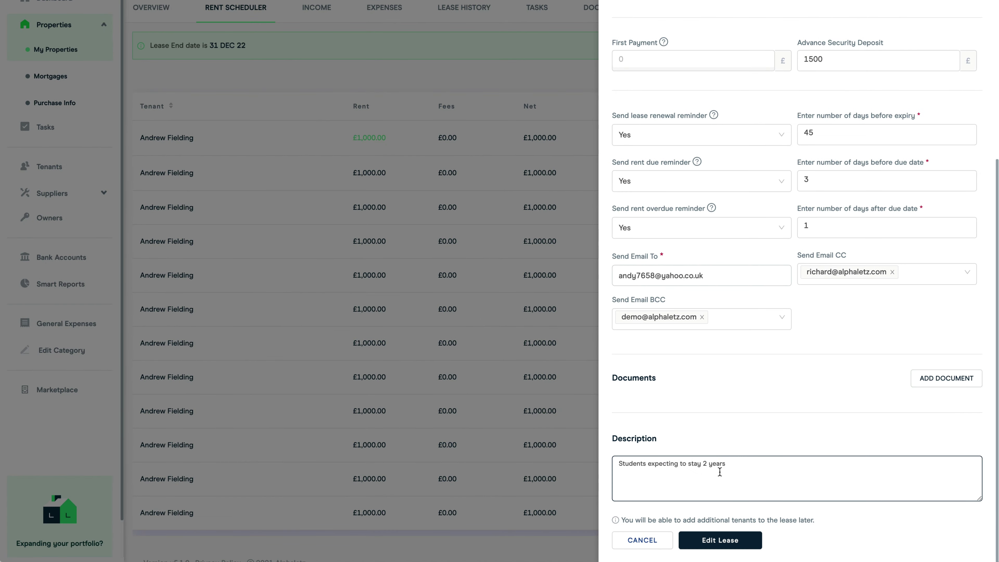